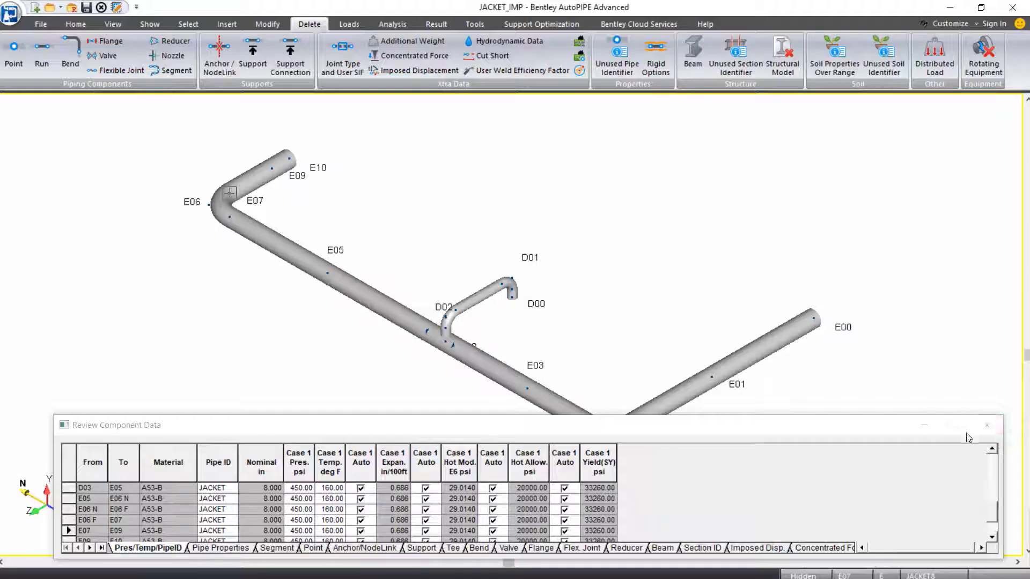
- Close the component data review table and bring up the View ribbon tools
left_click(986, 426)
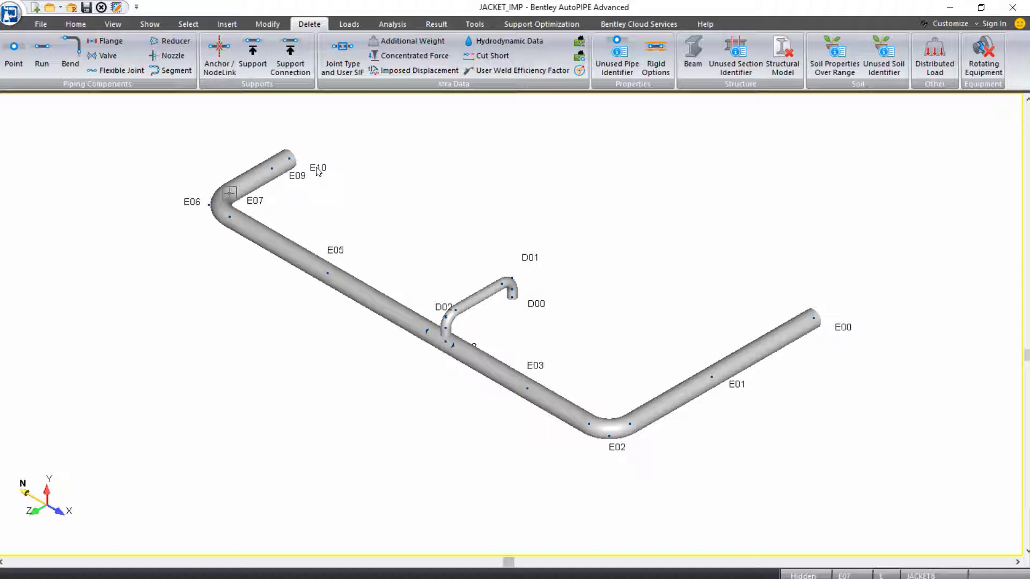
key("alt+v")
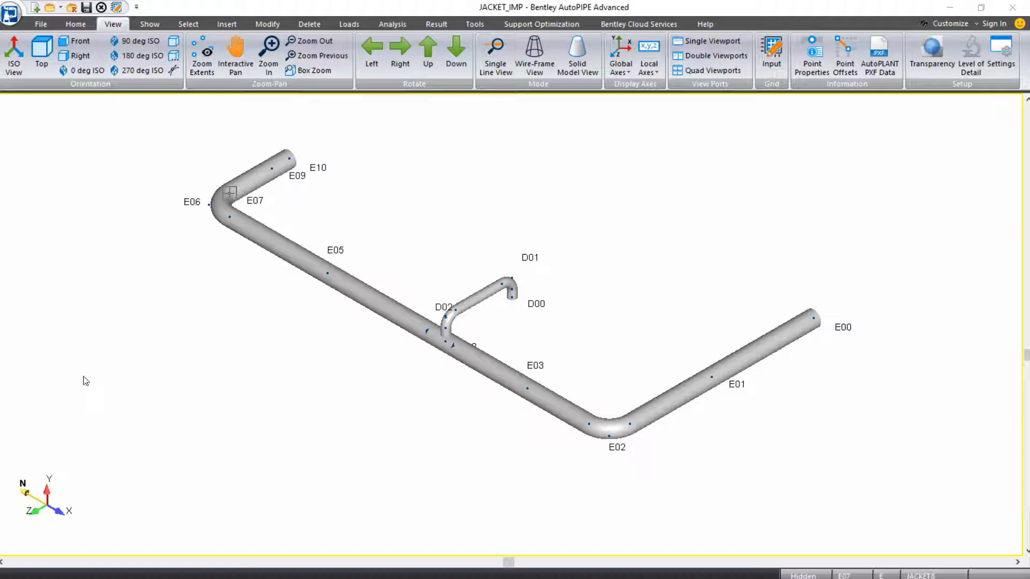
- Create non-standard Pipe beam section 1 named LINK, 1.0 outer diameter, RIGID material
left_click(227, 24)
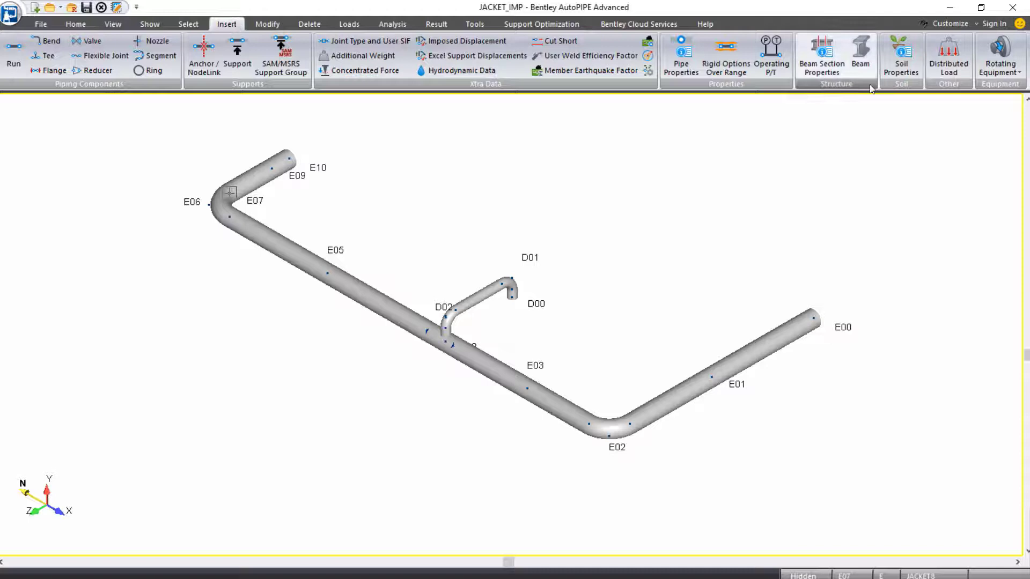
left_click(820, 65)
left_click(370, 232)
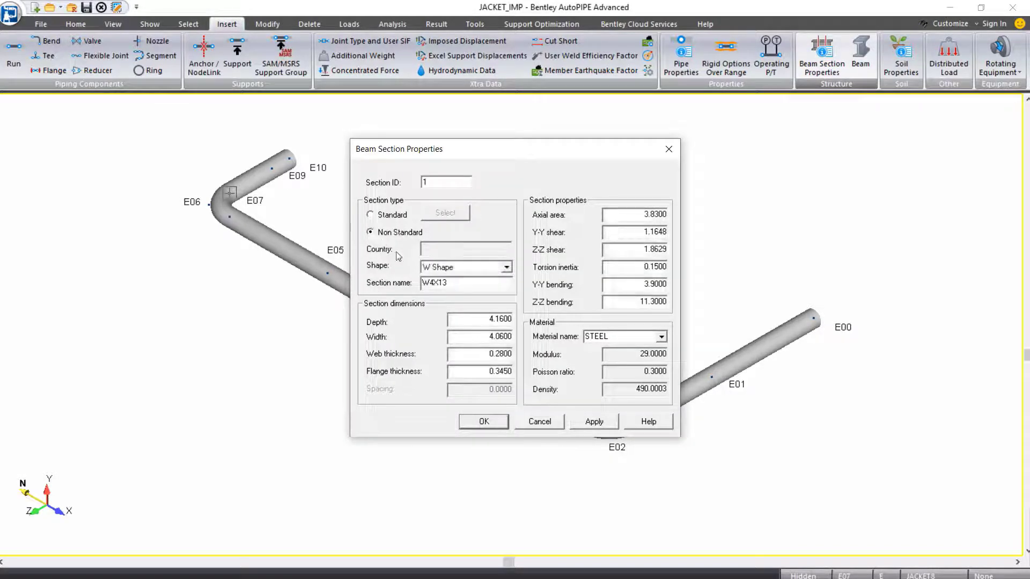
left_click(462, 267)
key("Tab")
type("LINK")
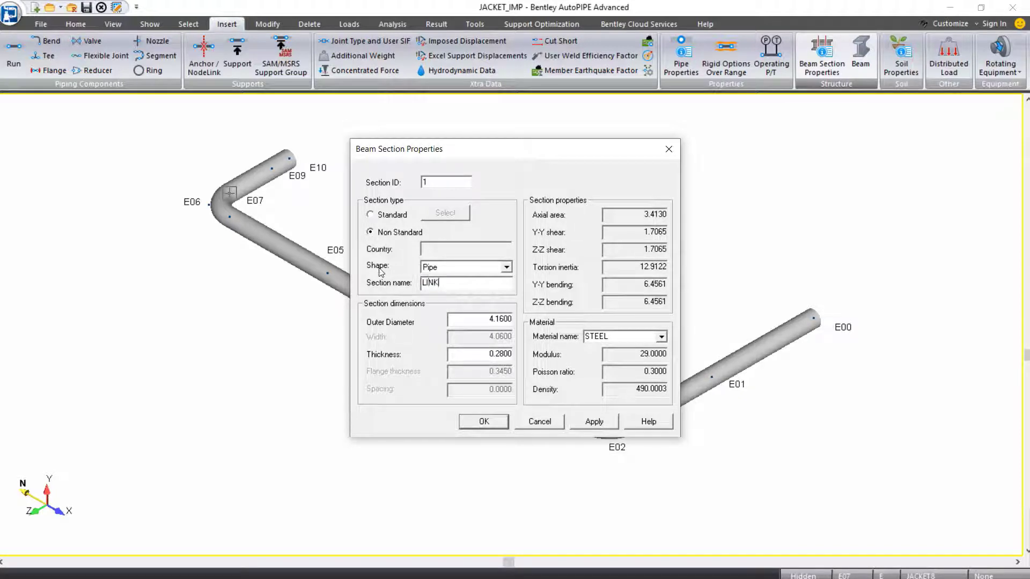
key("Tab")
type("1")
key("Tab")
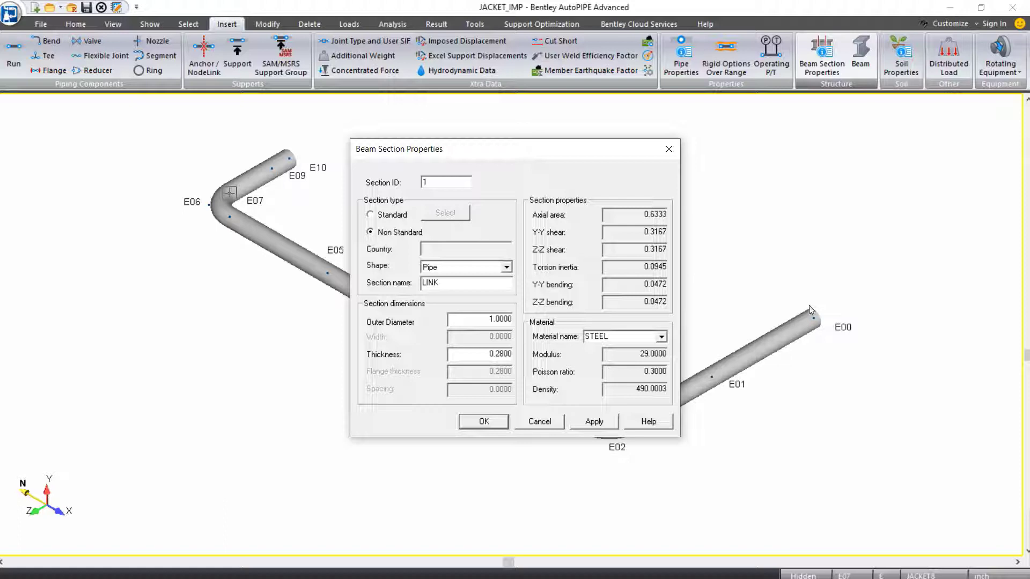
left_click(661, 336)
scroll(622, 370, "down", 3)
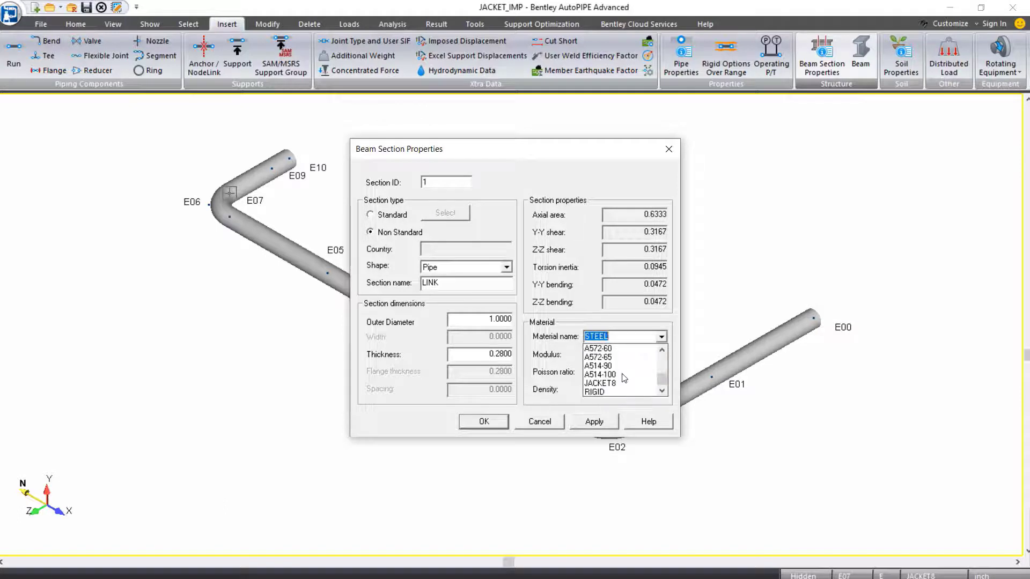
left_click(612, 392)
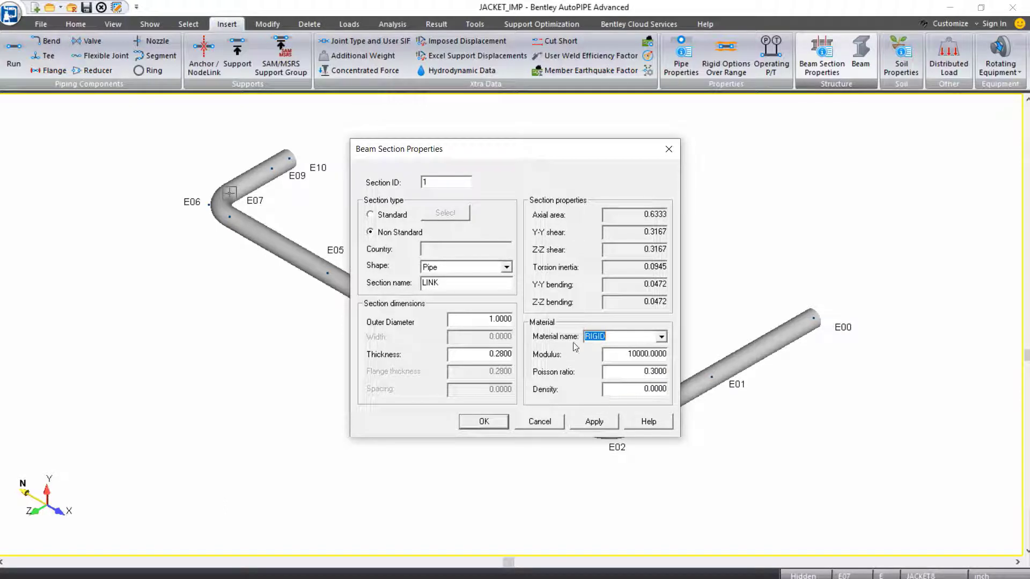
left_click(490, 424)
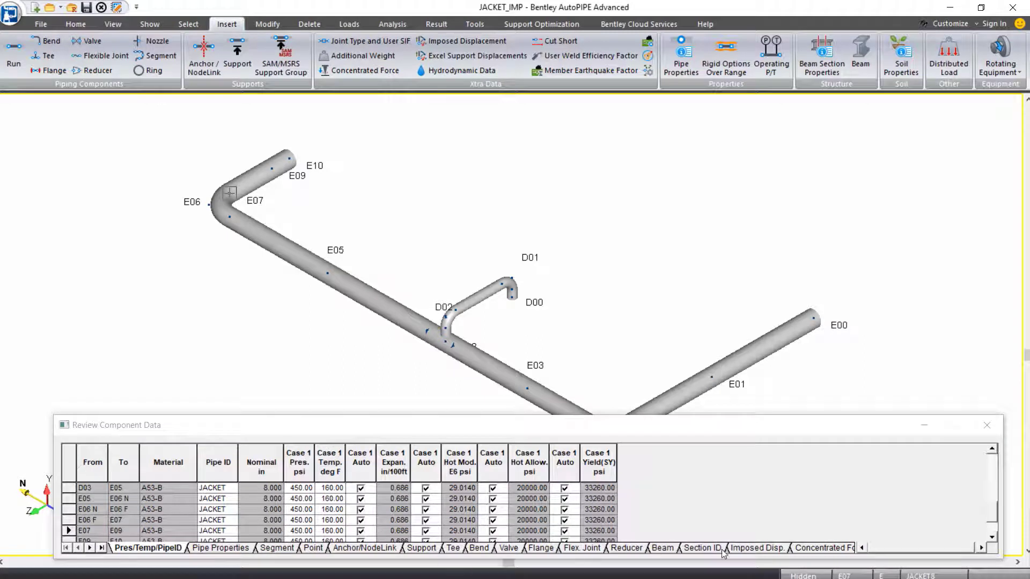
- Show the beam Section ID table, select the LINK row, and pick point E00
left_click(702, 548)
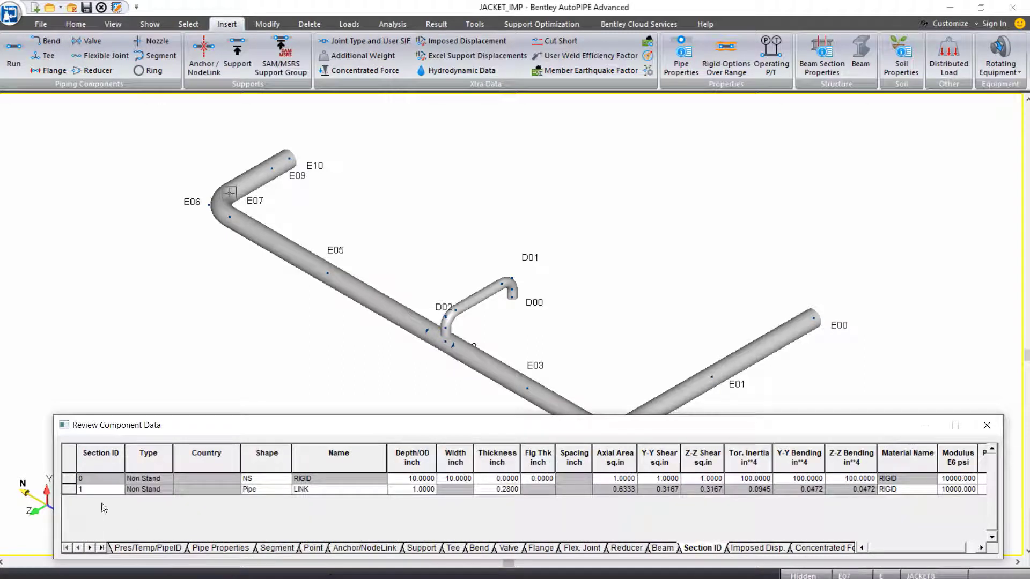
left_click(68, 488)
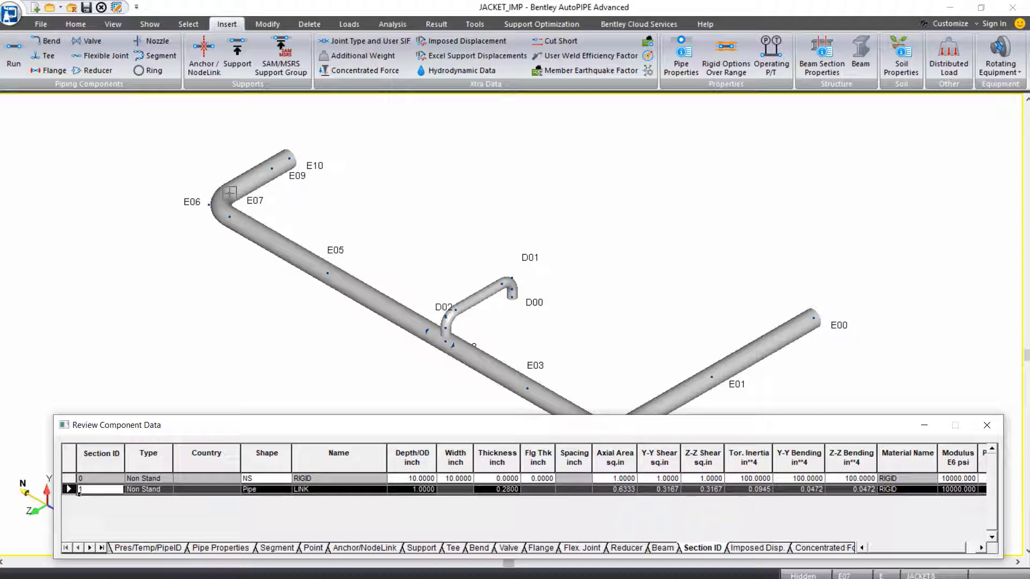
left_click(817, 324)
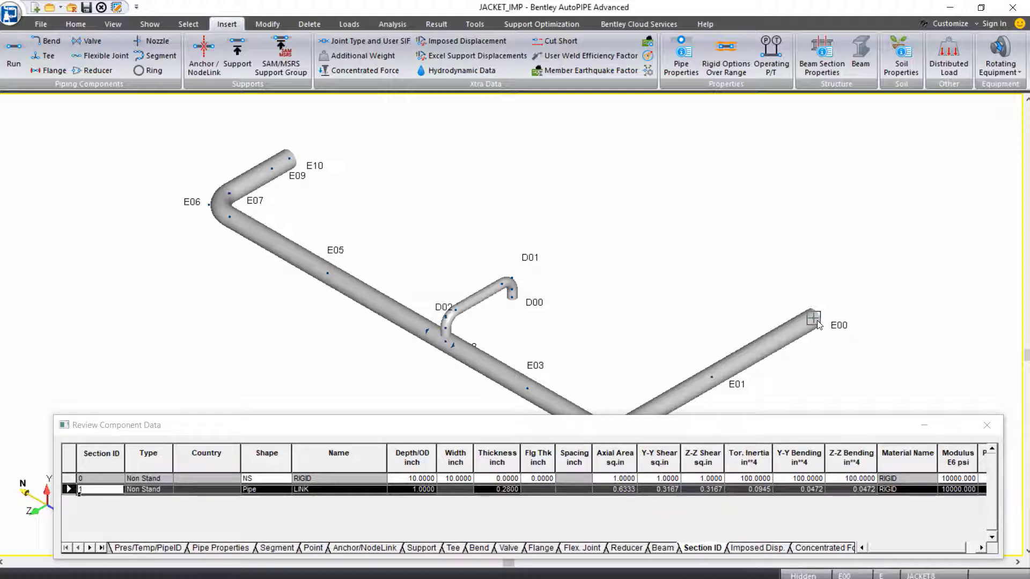
- Insert beam M1 from point E00 to C02 using section 1 LINK
left_click(860, 59)
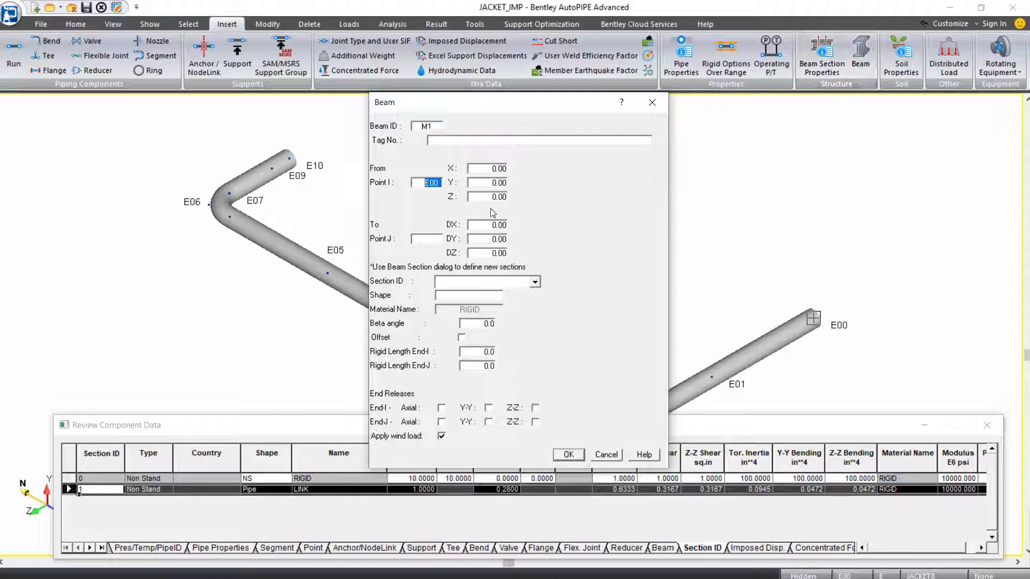
key("Tab")
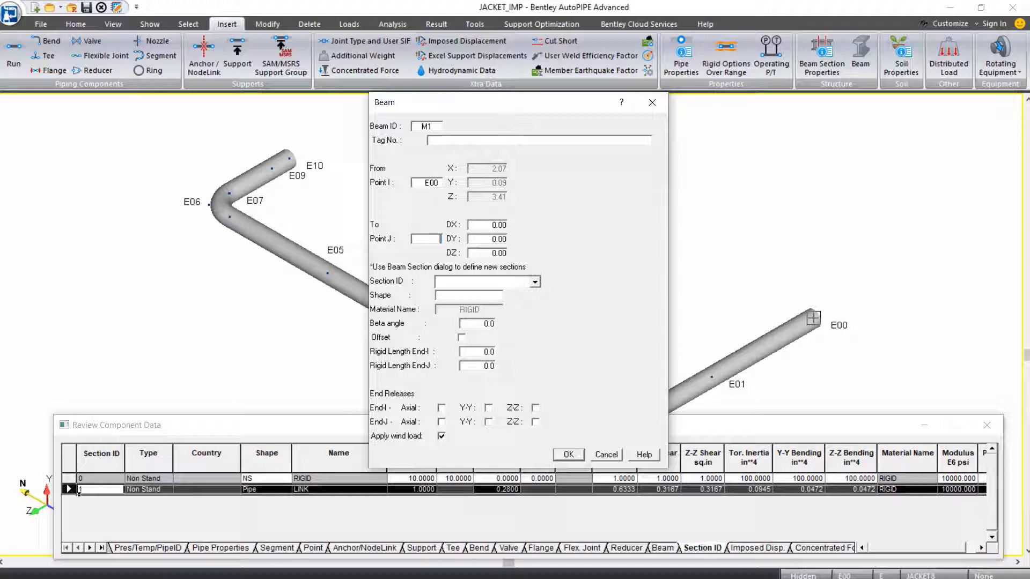
type("C02")
key("Tab")
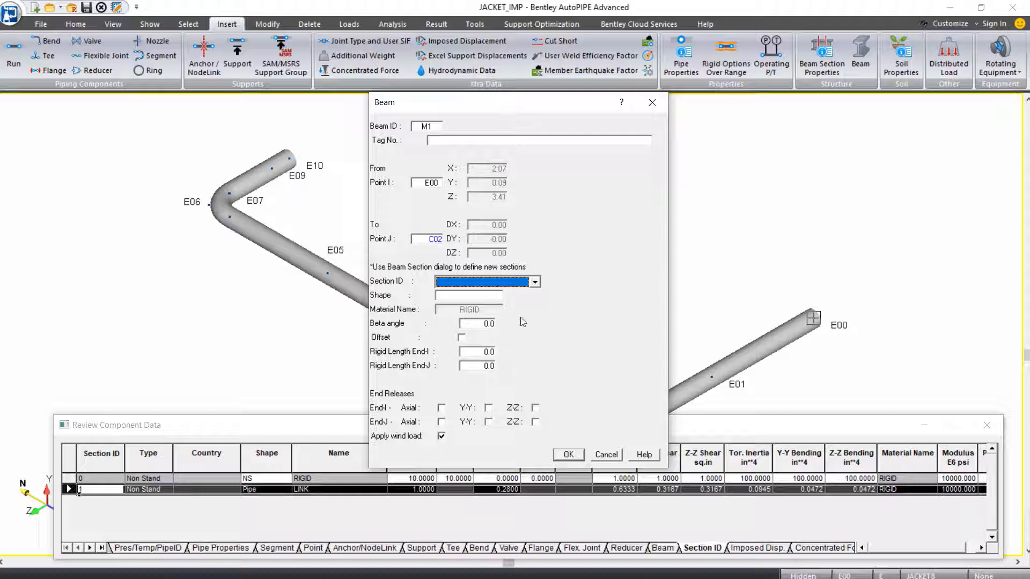
left_click(535, 282)
left_click(524, 304)
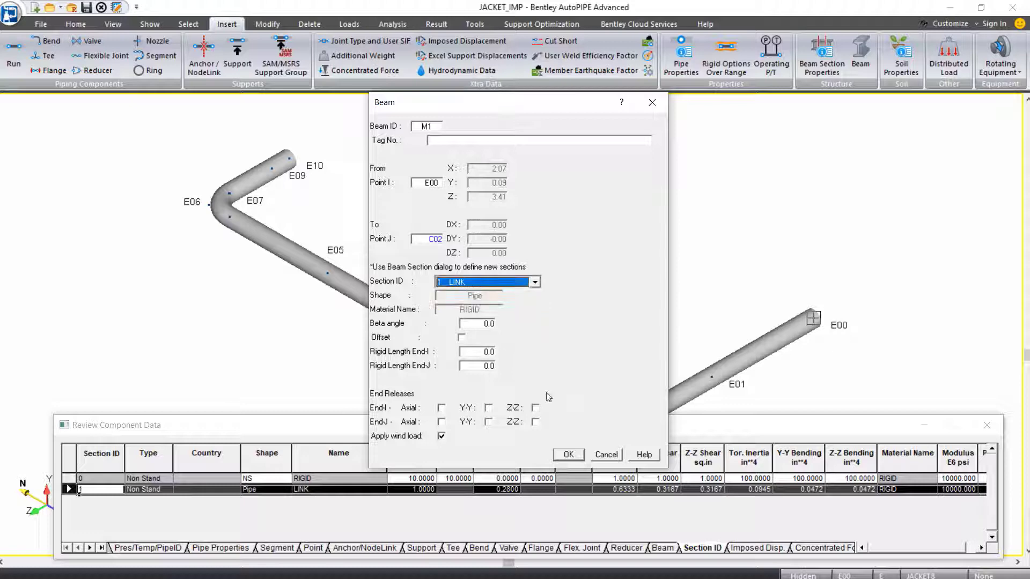
left_click(568, 455)
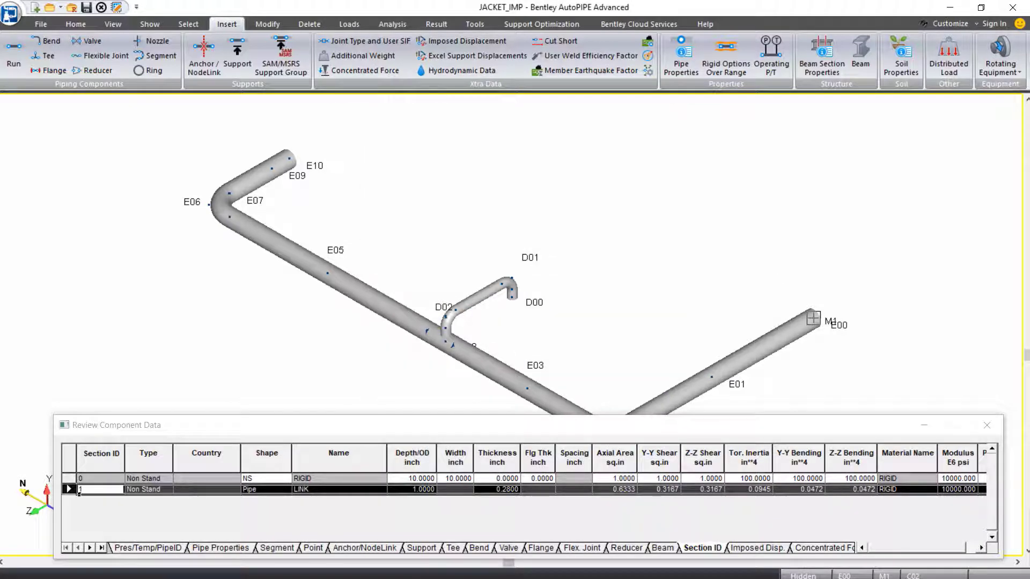
- Zoom to beam M1 at E00 and switch the model to wire-frame view
scroll(870, 321, "up", 4)
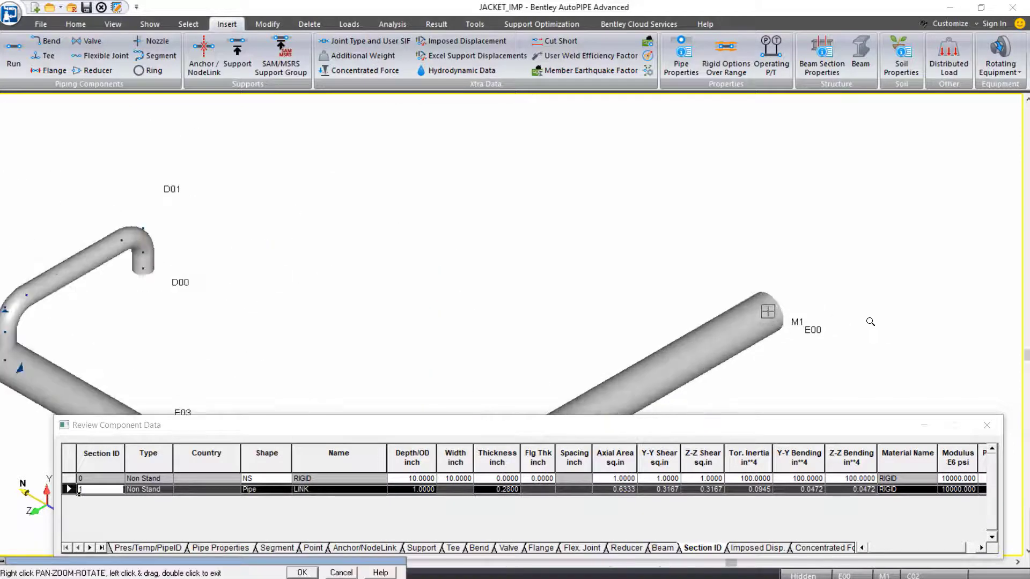
left_click(797, 320)
left_click(112, 25)
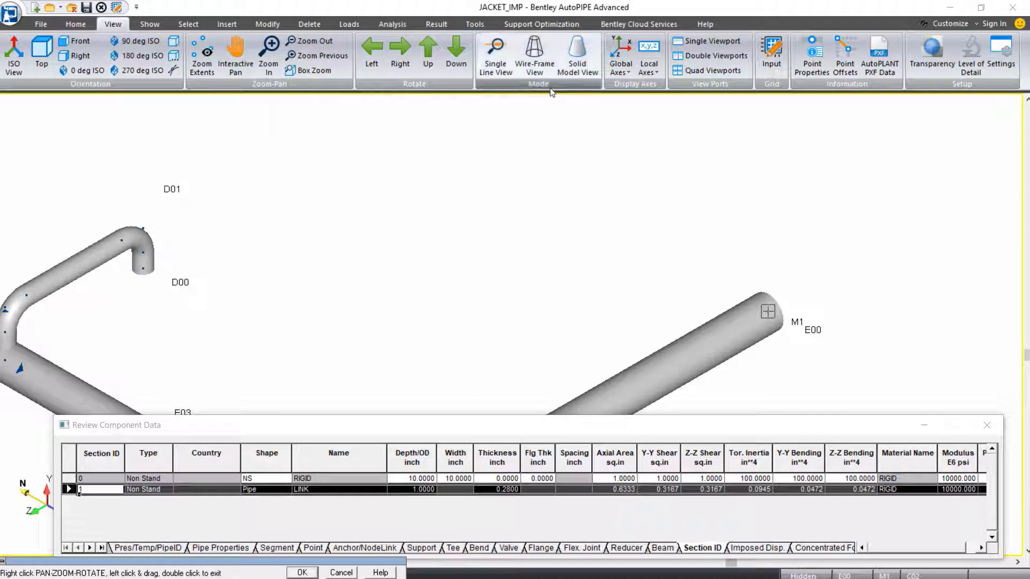
left_click(540, 68)
- Zoom around the wire-frame model and pan to point E10 at the far pipe end
scroll(766, 324, "up", 5)
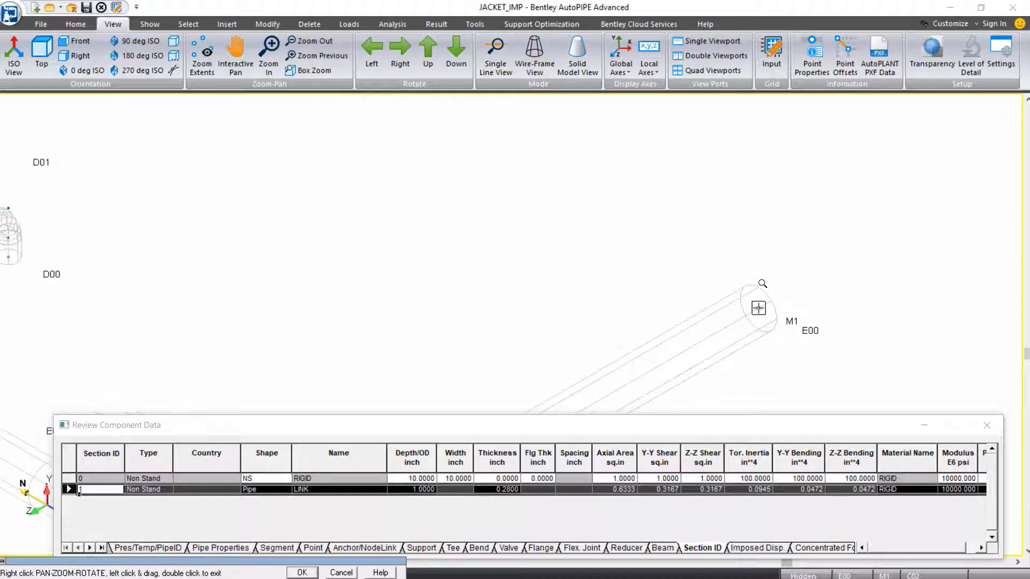
scroll(766, 325, "up", 2)
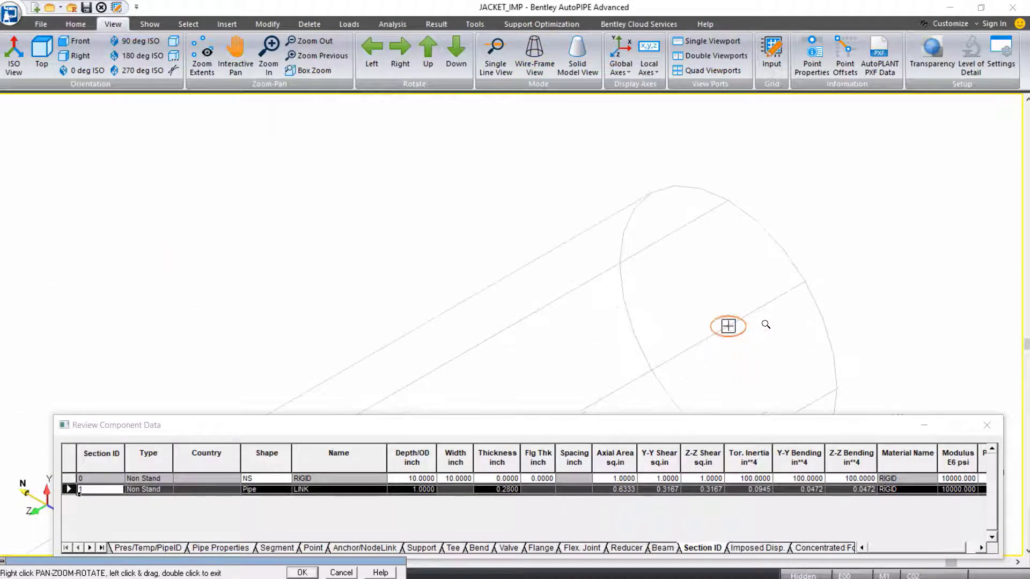
scroll(766, 325, "down", 3)
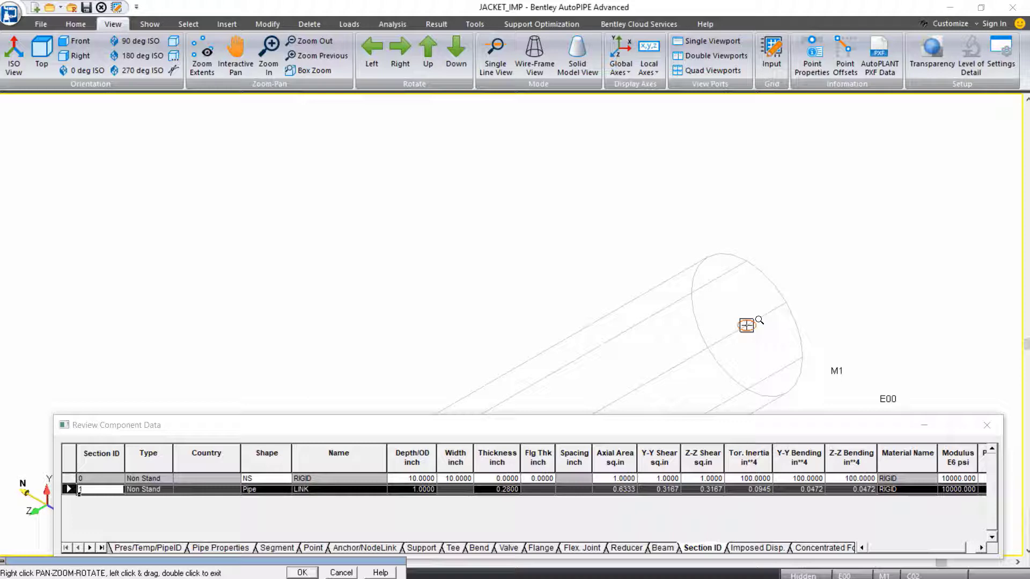
scroll(746, 325, "up", 5)
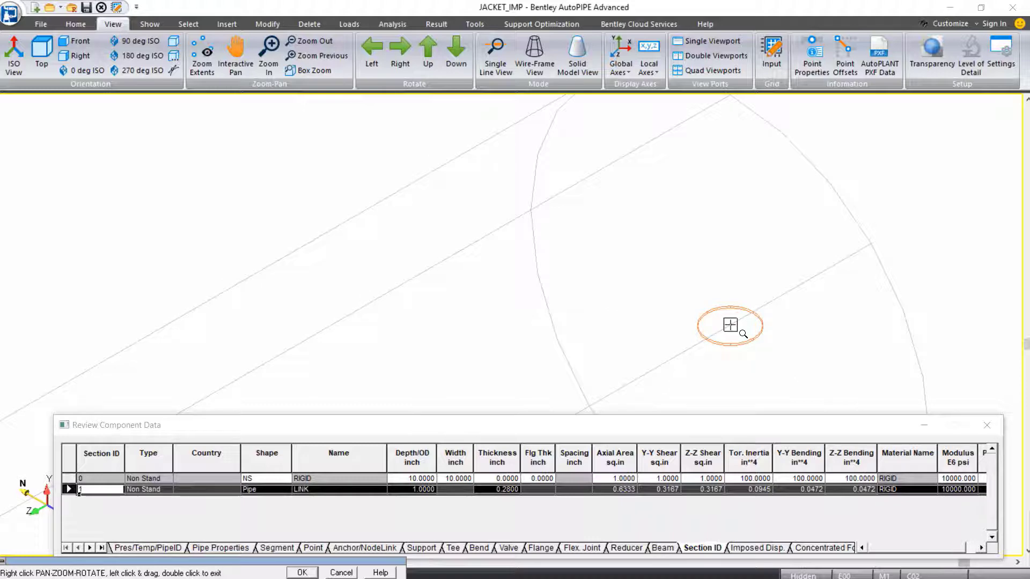
scroll(731, 325, "up", 2)
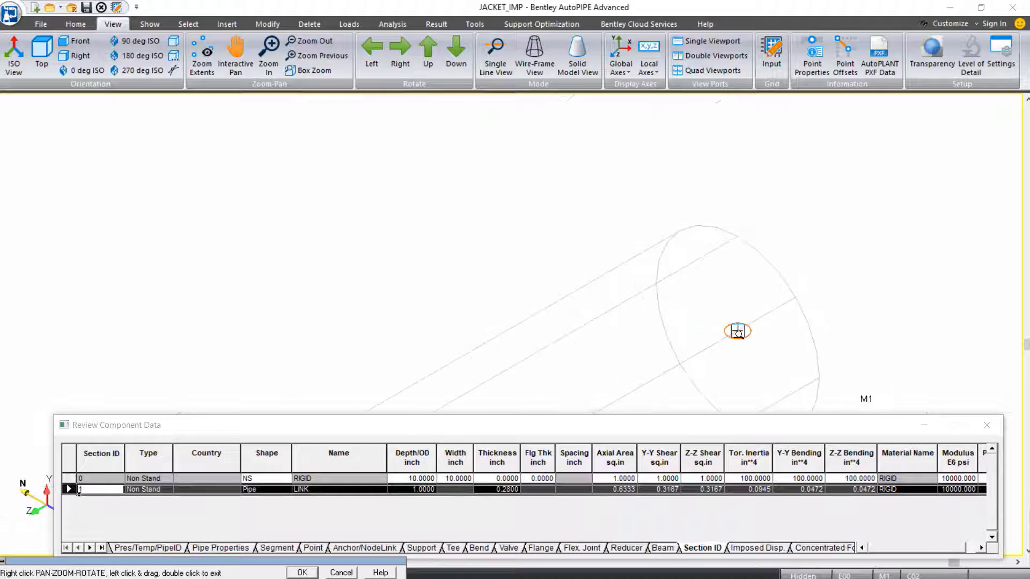
scroll(737, 333, "down", 10)
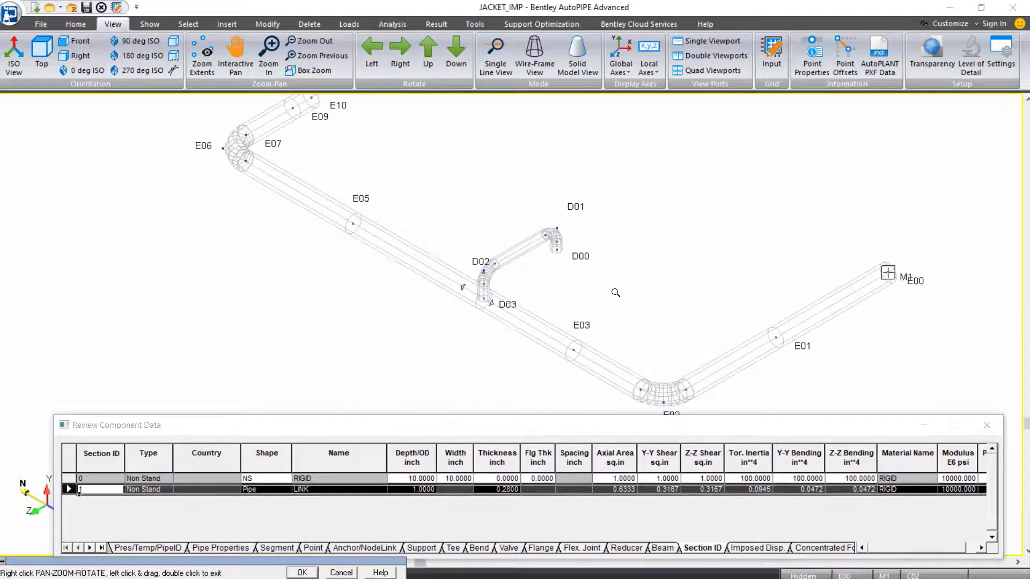
scroll(615, 292, "down", 2)
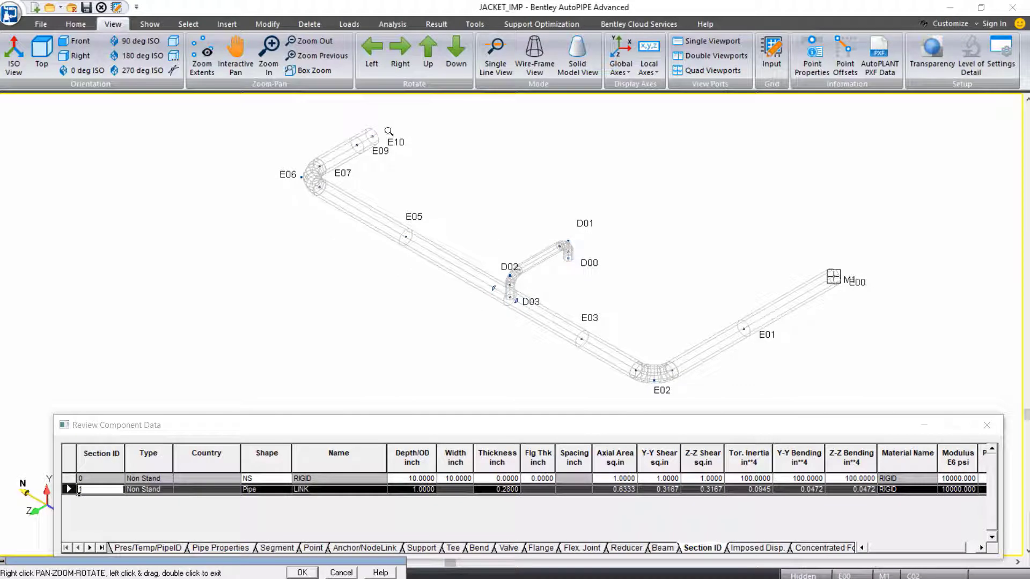
left_click_drag(374, 134, 383, 140)
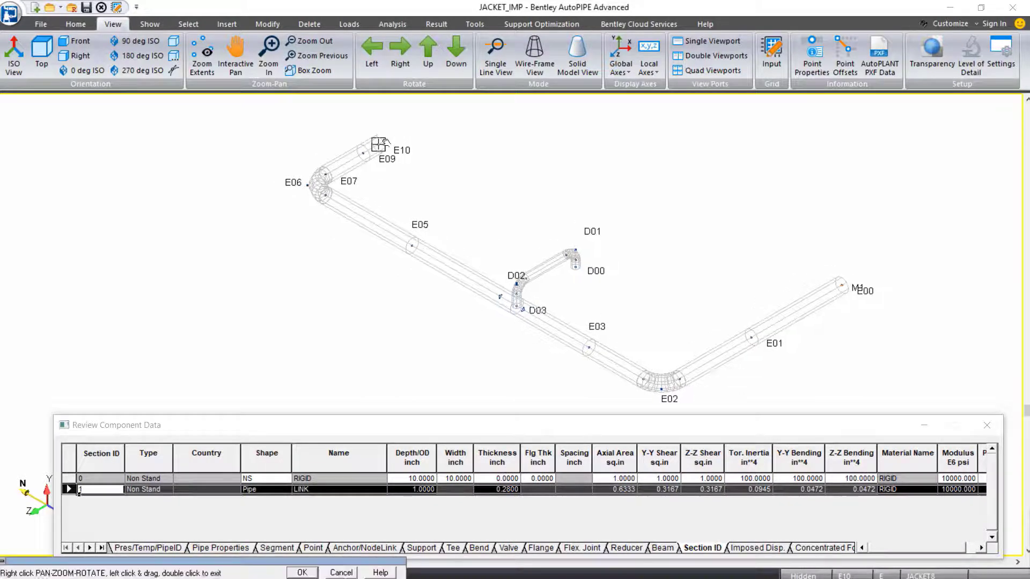
scroll(383, 140, "up", 3)
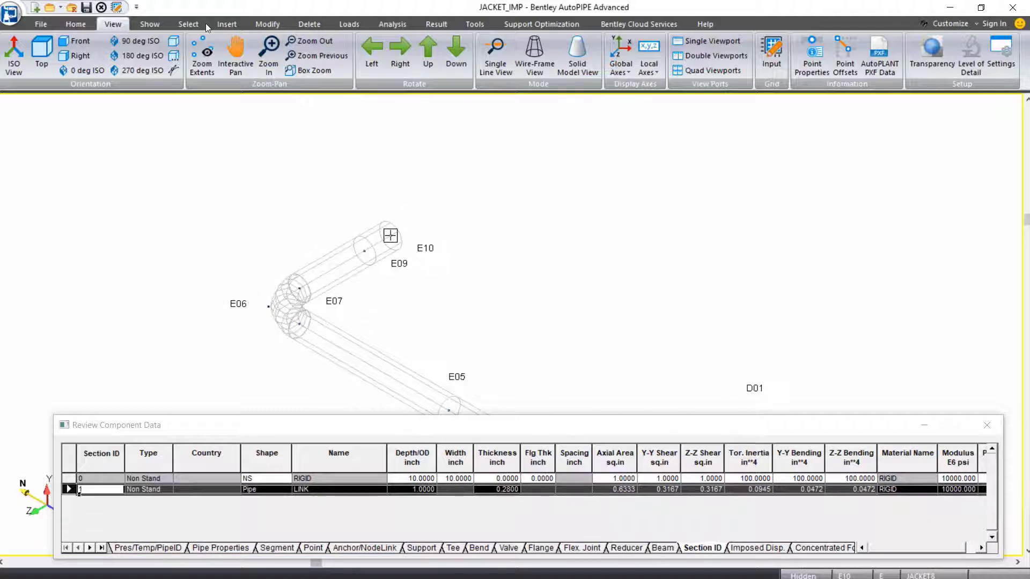
- Insert link beam M2 from point E10 to C12 with the LINK section
left_click(225, 25)
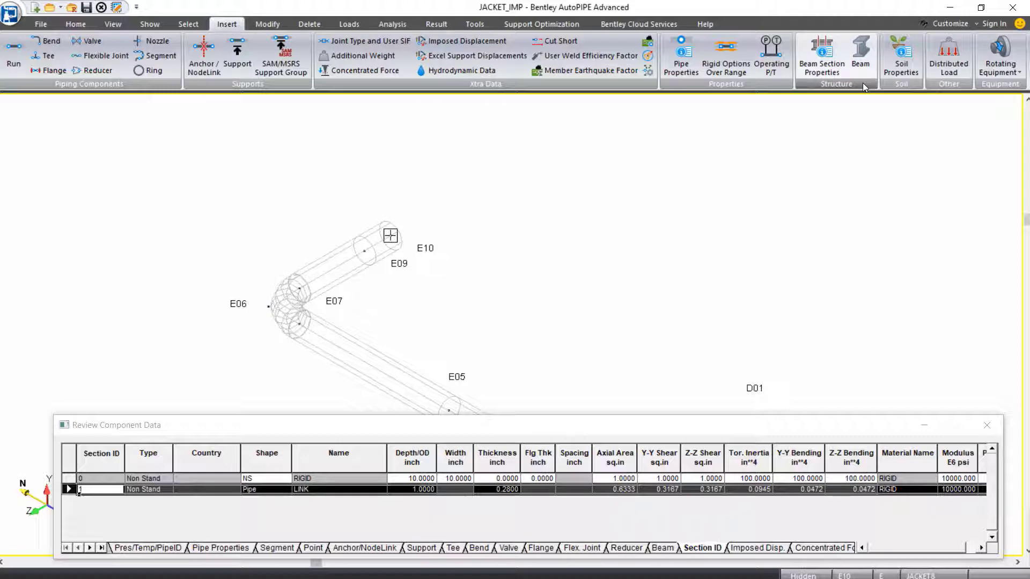
left_click(861, 61)
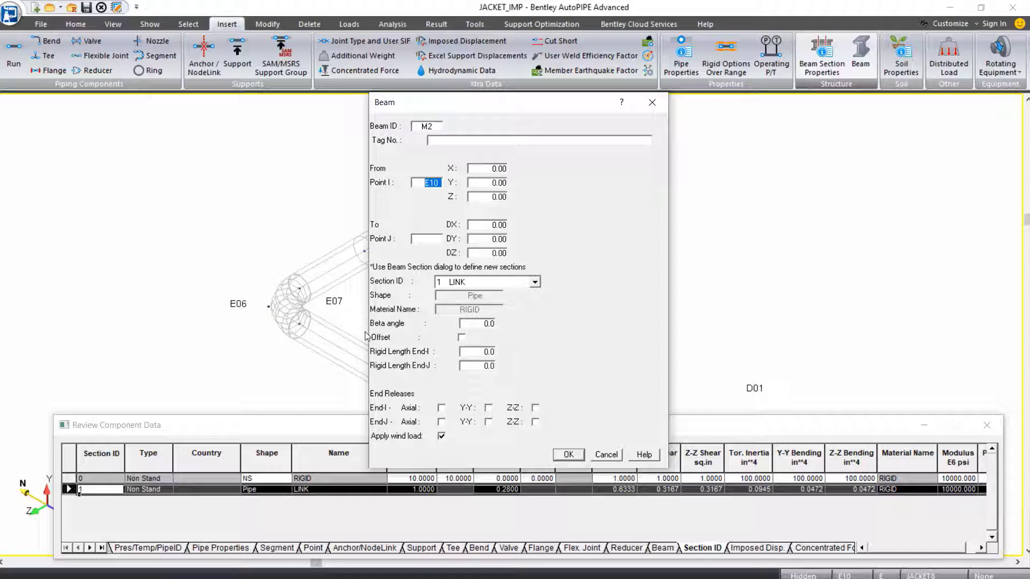
key("Tab")
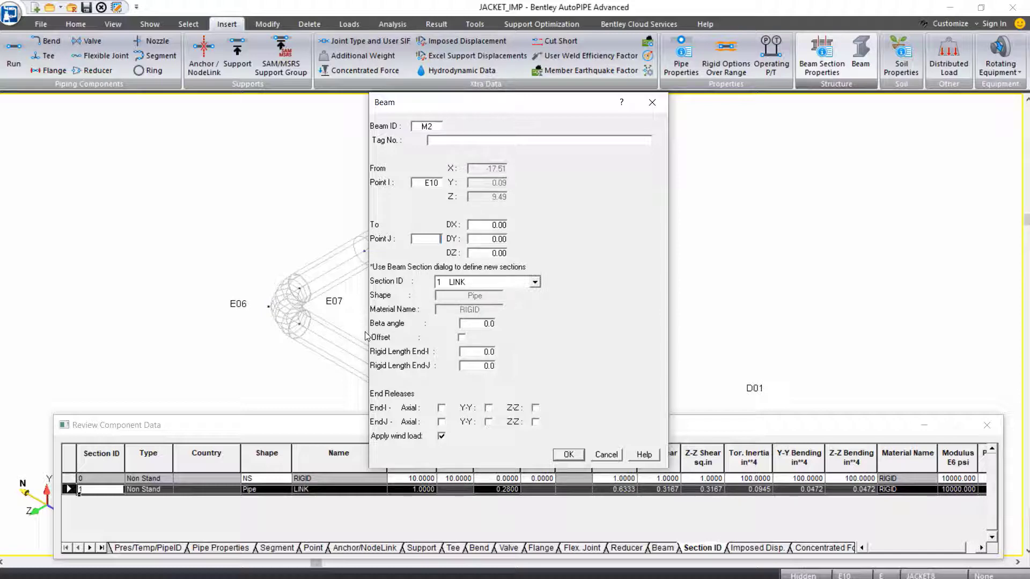
type("C12")
key("Tab")
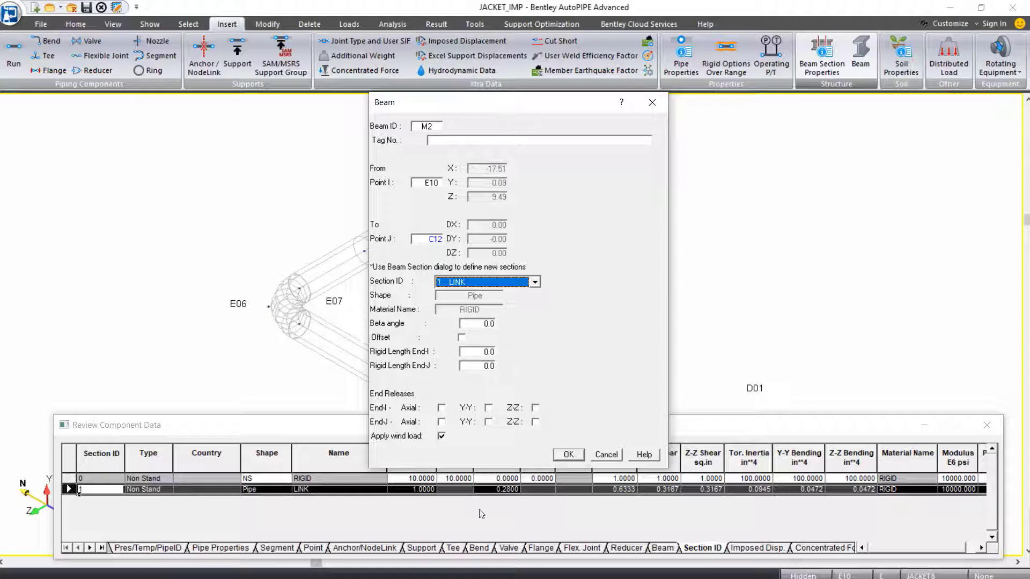
left_click(571, 457)
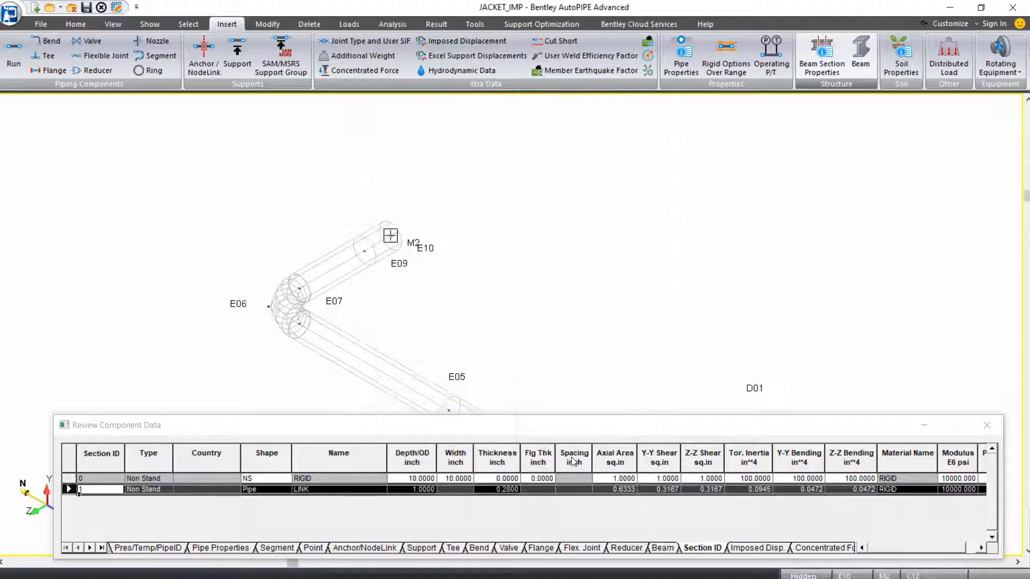
- Insert link beam M3 from branch point D00 to B04 with the LINK section
middle_click_drag(724, 397, 405, 224)
double_click(405, 224)
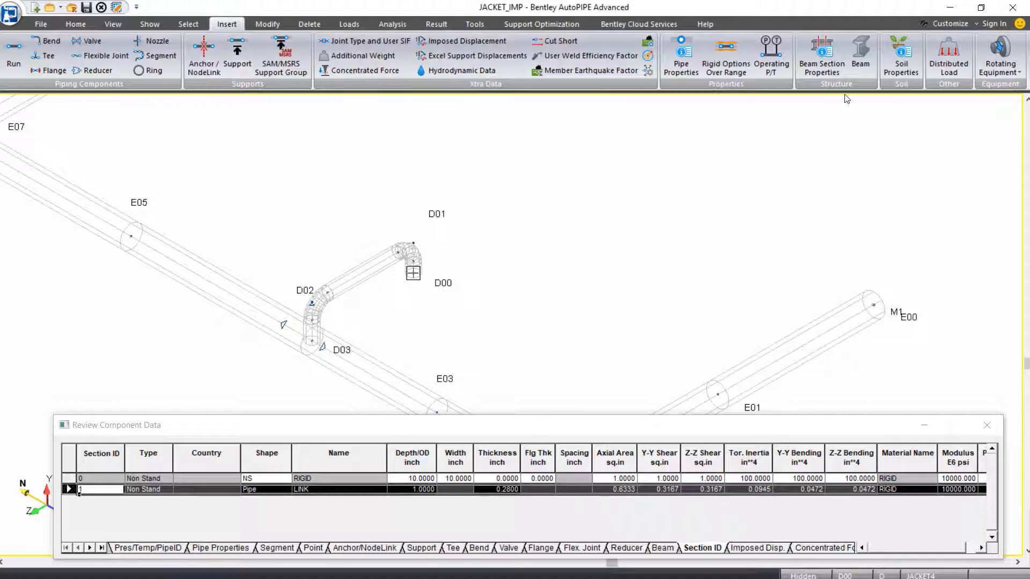
left_click(858, 60)
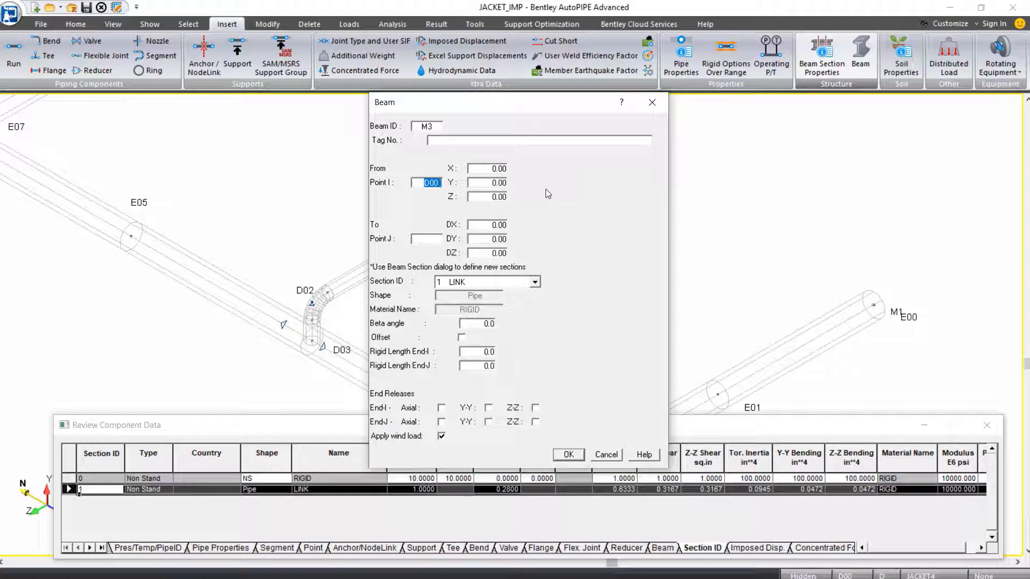
key("Tab")
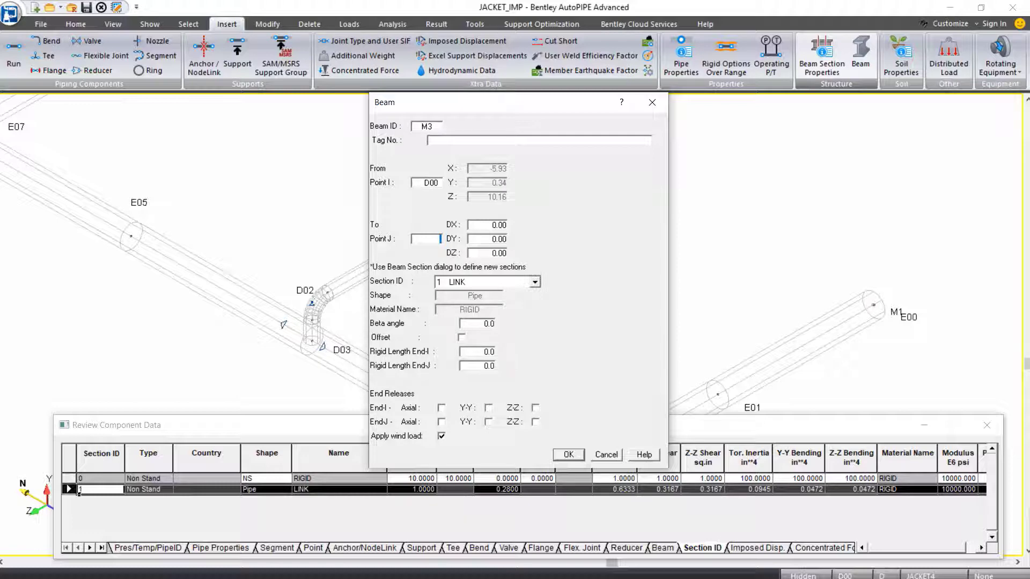
type("B04")
key("Tab")
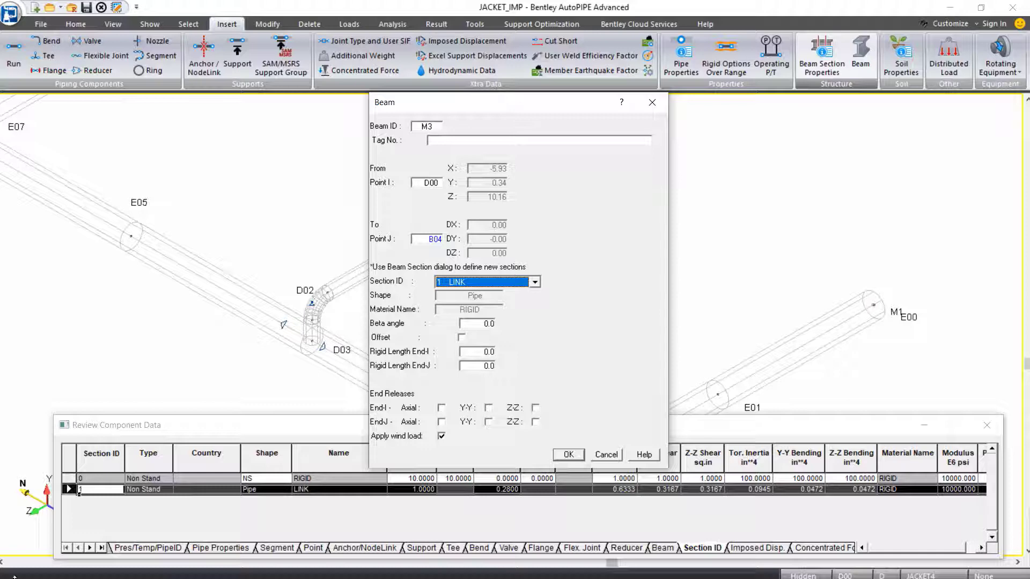
left_click(568, 455)
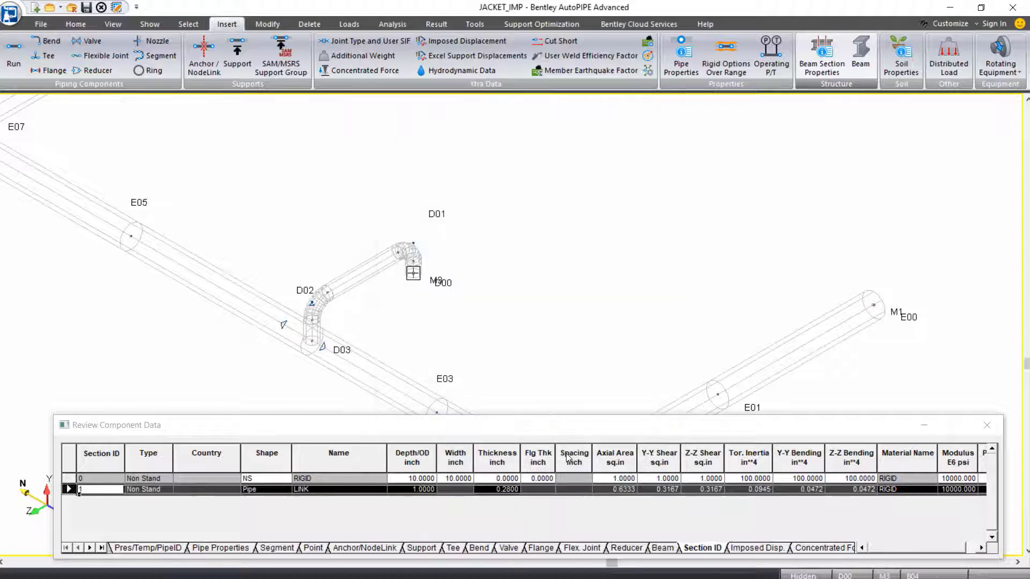
scroll(409, 264, "up", 5)
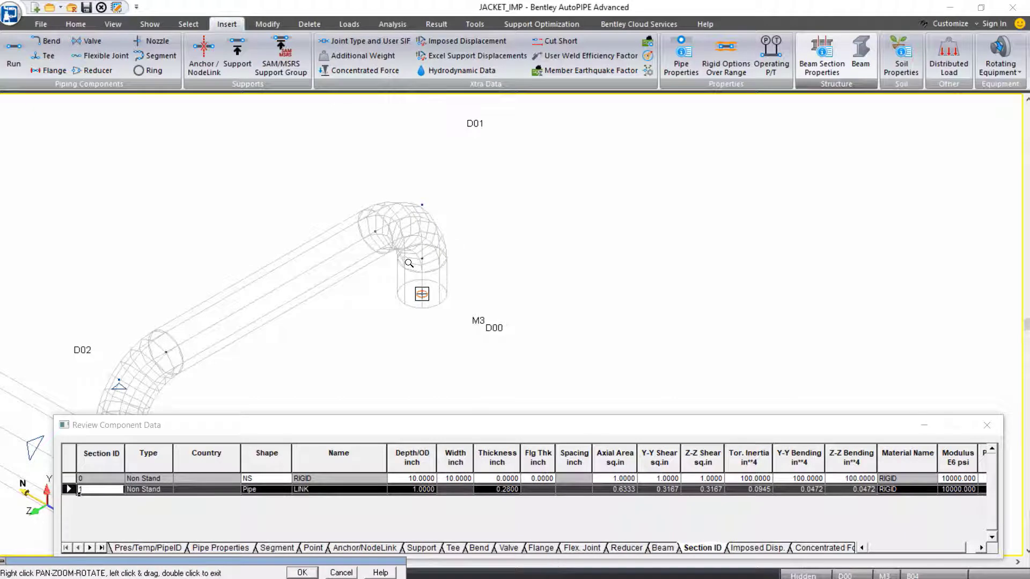
scroll(409, 263, "down", 4)
left_click_drag(180, 212, 384, 371)
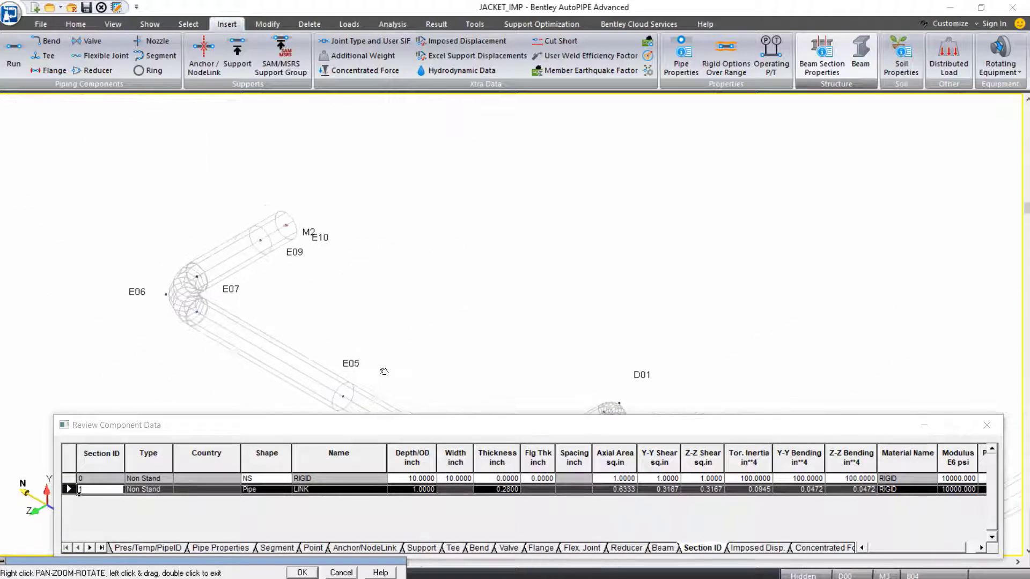
scroll(370, 327, "up", 2)
scroll(357, 284, "down", 3)
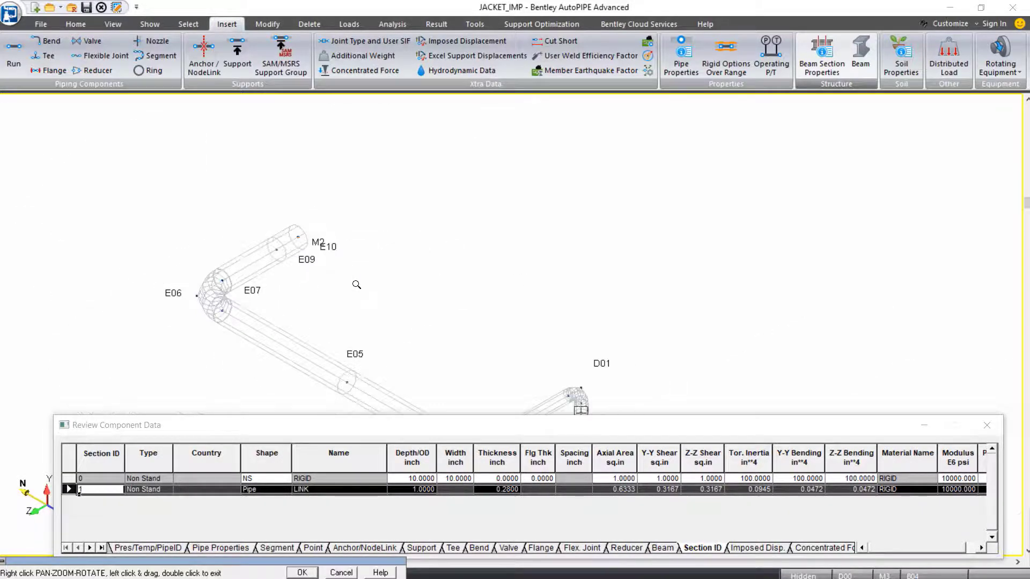
left_click_drag(494, 354, 456, 207)
double_click(456, 207)
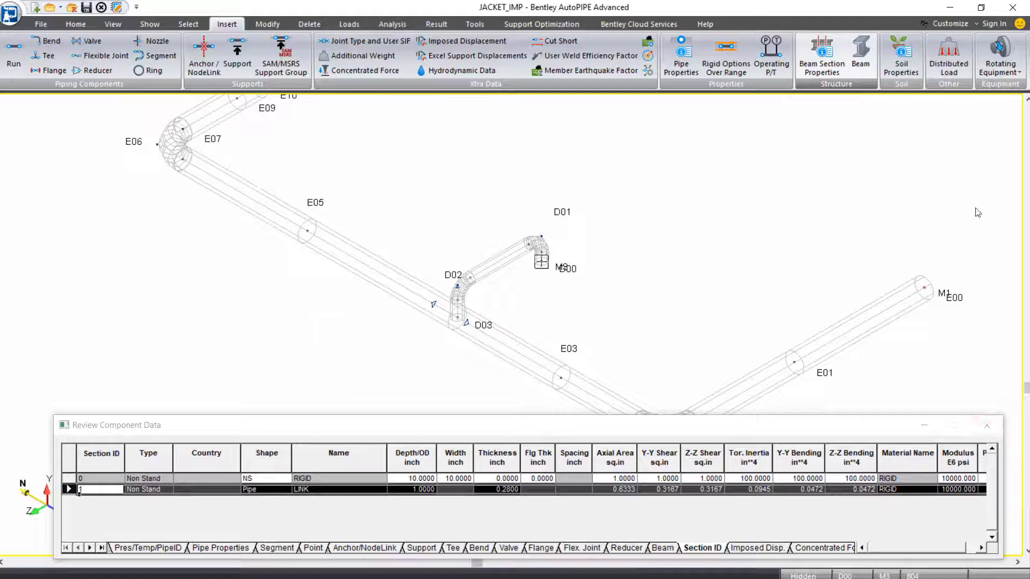
left_click_drag(989, 212, 995, 244)
left_click_drag(519, 313, 566, 298)
mouse_move(350, 240)
left_mouse_down()
mouse_move(323, 270)
mouse_move(329, 220)
left_mouse_up()
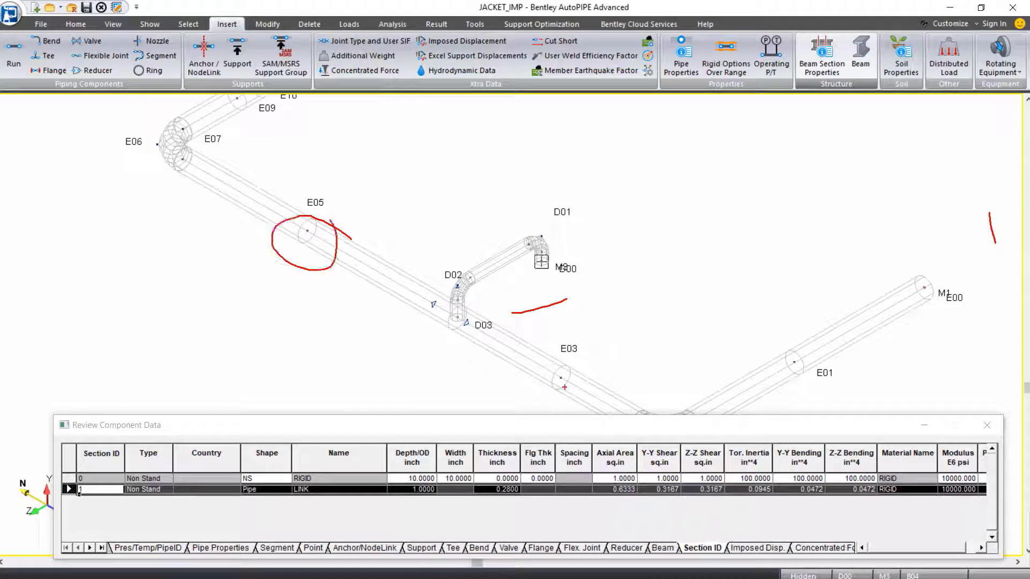
mouse_move(561, 358)
left_mouse_down()
mouse_move(552, 400)
mouse_move(567, 352)
left_mouse_up()
- Switch the model display from wire frame to Solid Model View and zoom out
key("Escape")
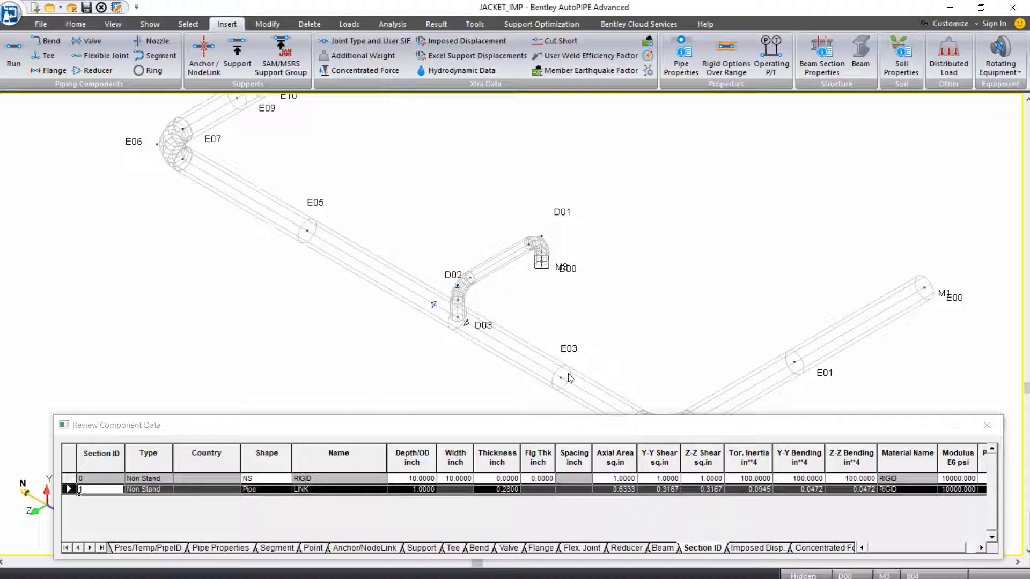
left_click(119, 25)
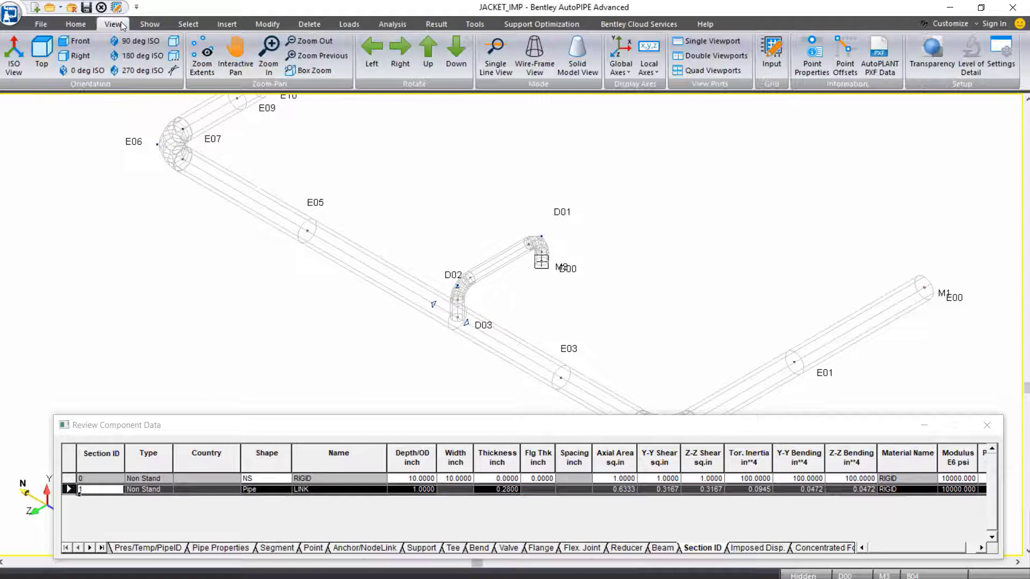
left_click(581, 68)
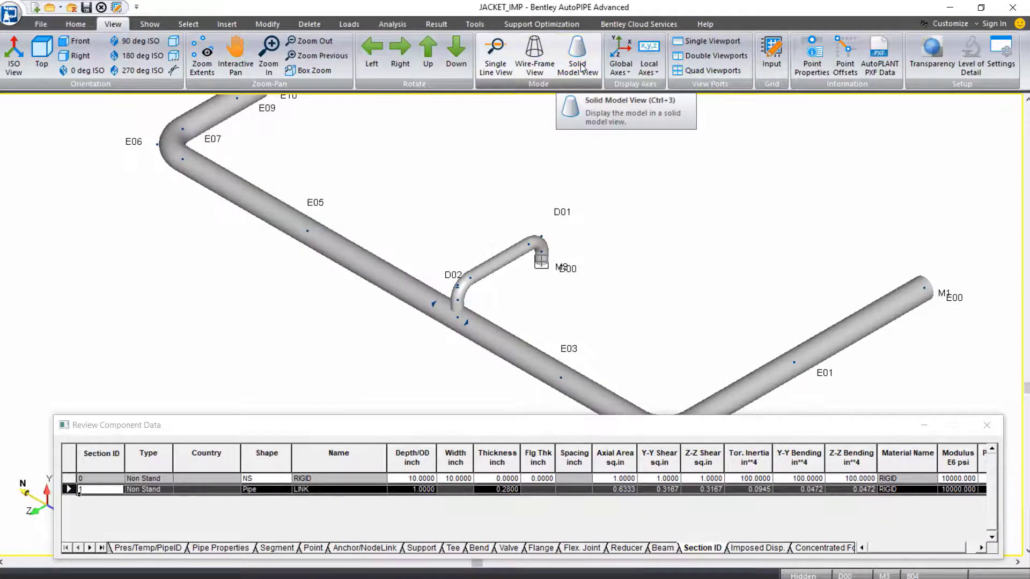
scroll(520, 191, "down", 1)
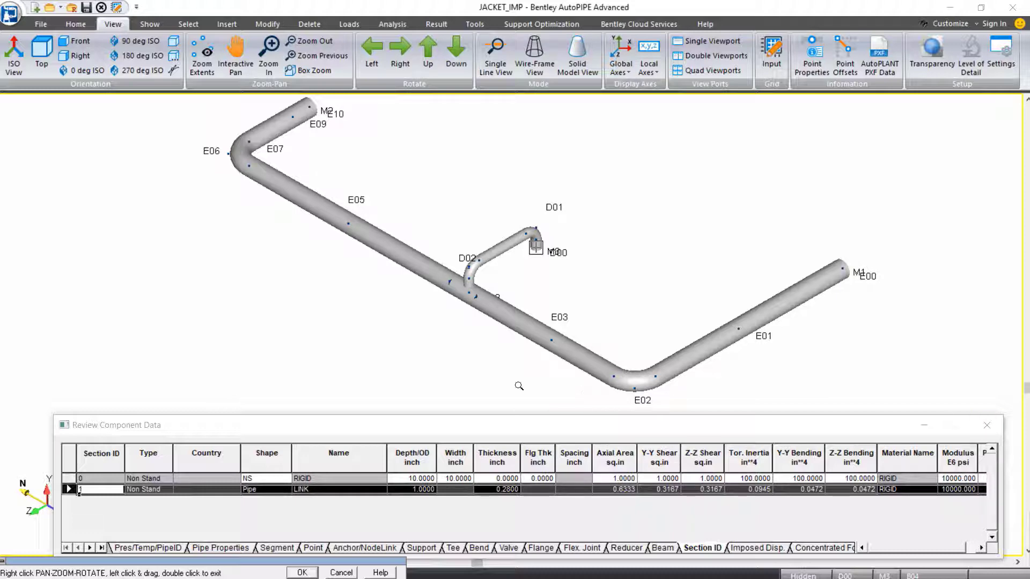
- Close the component data table and reposition the solid model in the view
double_click(584, 395)
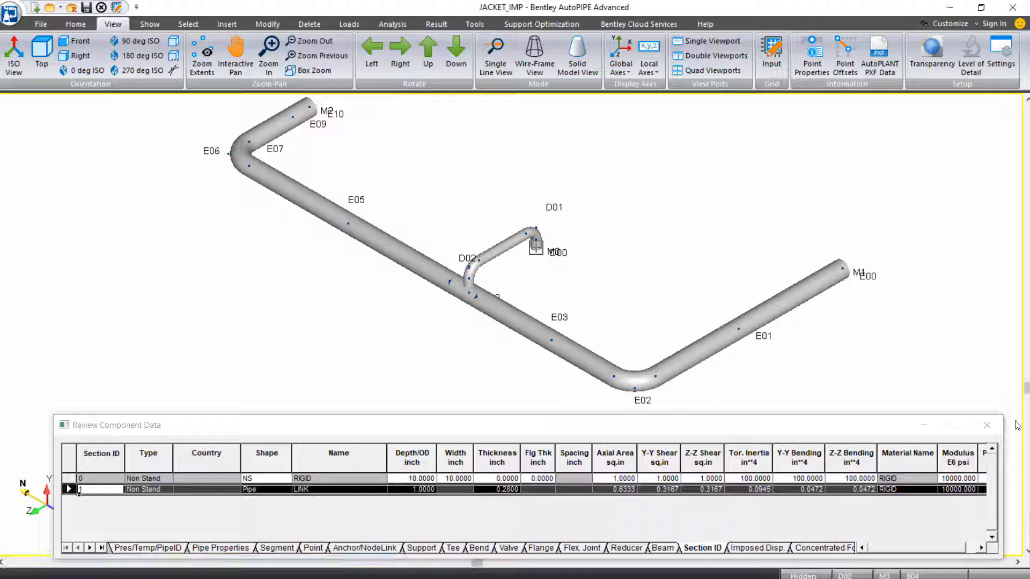
left_click(987, 424)
scroll(471, 188, "up", 2)
left_click_drag(471, 185, 449, 254)
double_click(450, 254)
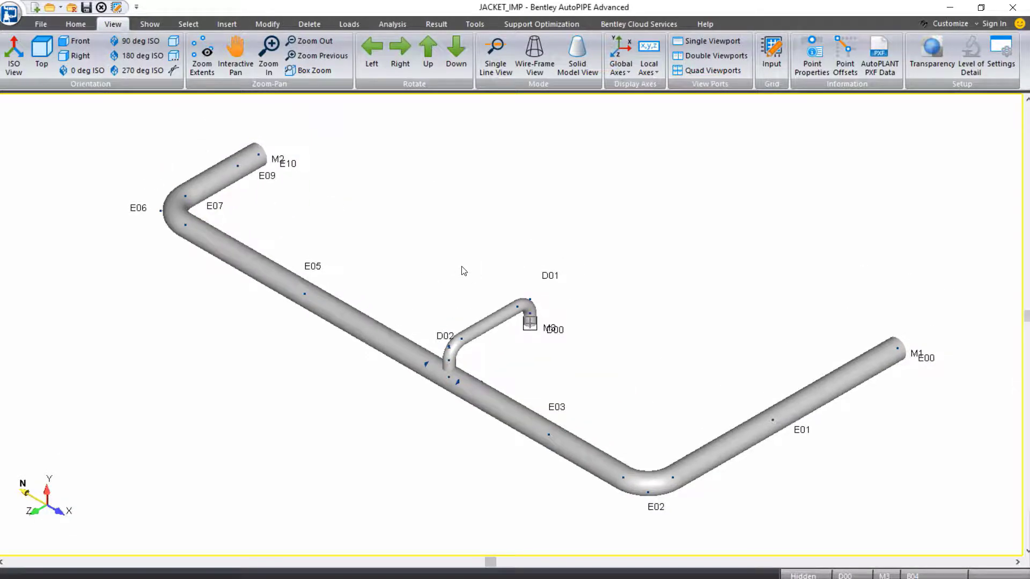
- Clear the point selection, then select jacket points E03 and E05
left_click(203, 27)
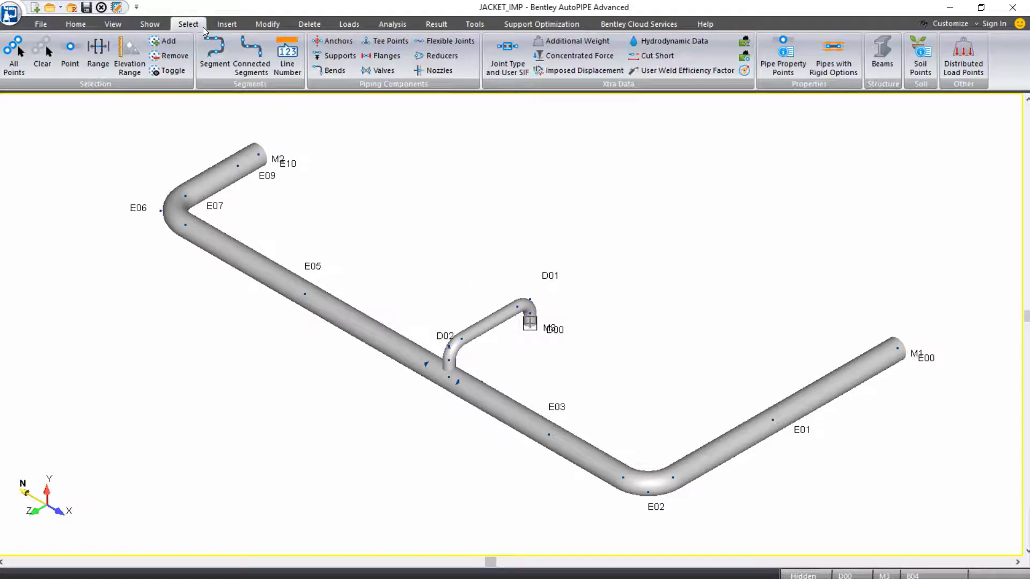
left_click(39, 65)
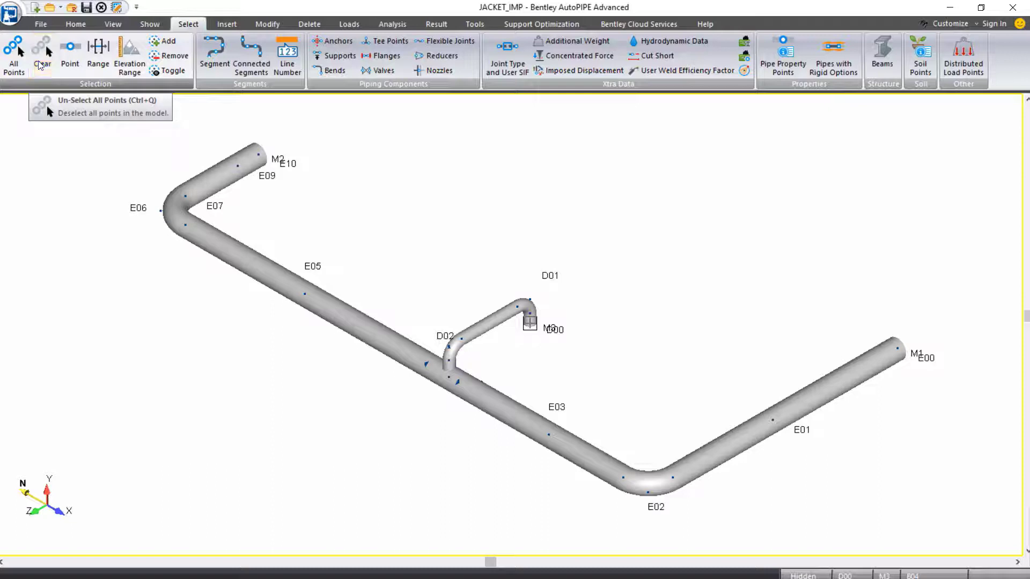
left_click(39, 65)
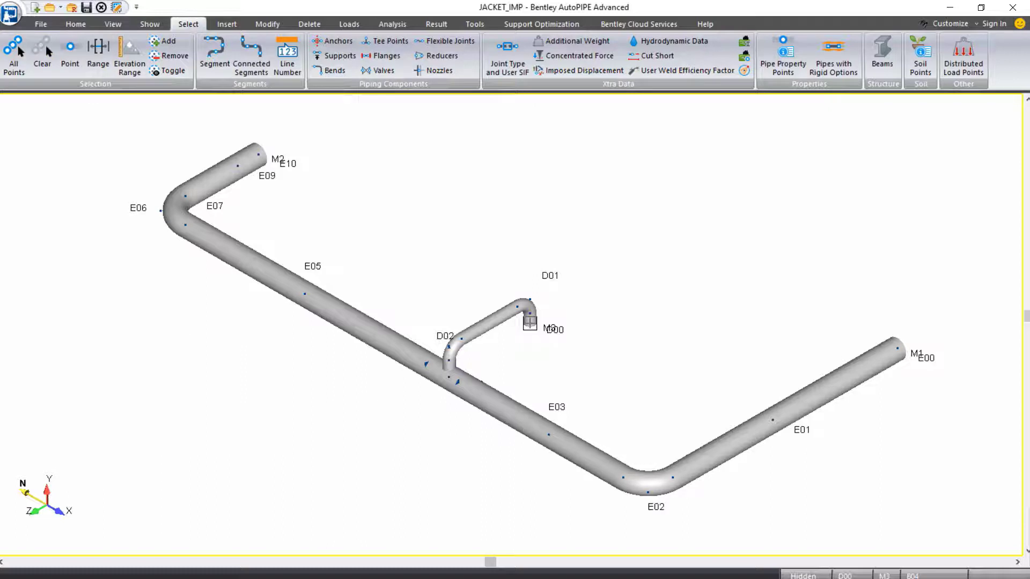
left_click(549, 435)
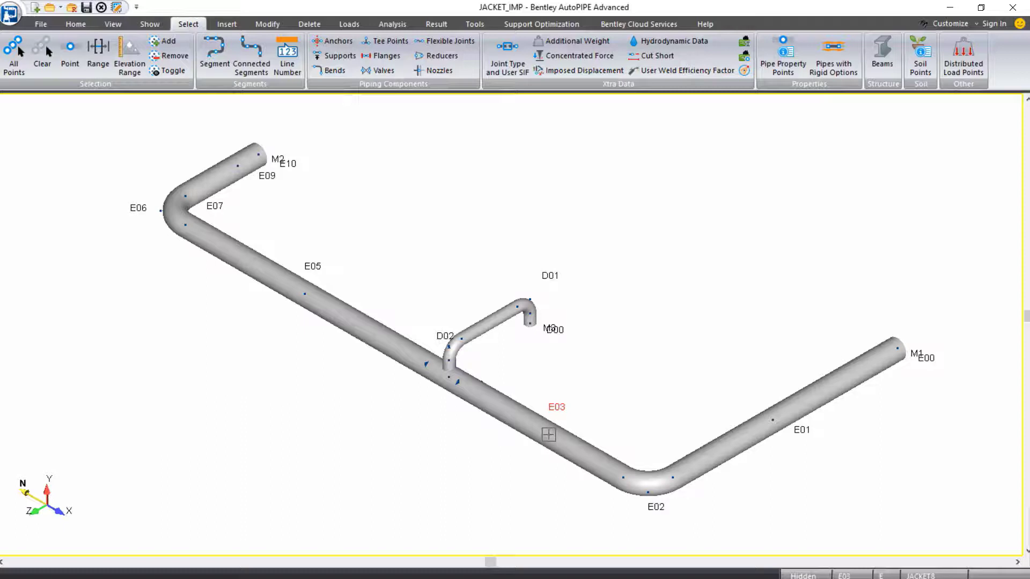
left_click(305, 294)
- Insert supports at E03 and E05 with support type changed from Spring to V-stop
left_click(227, 24)
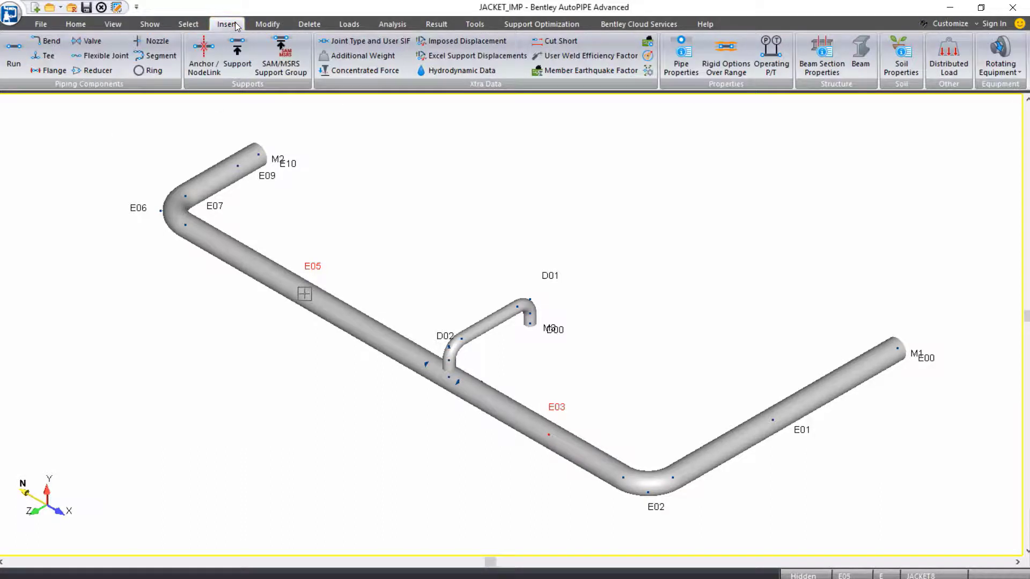
left_click(241, 65)
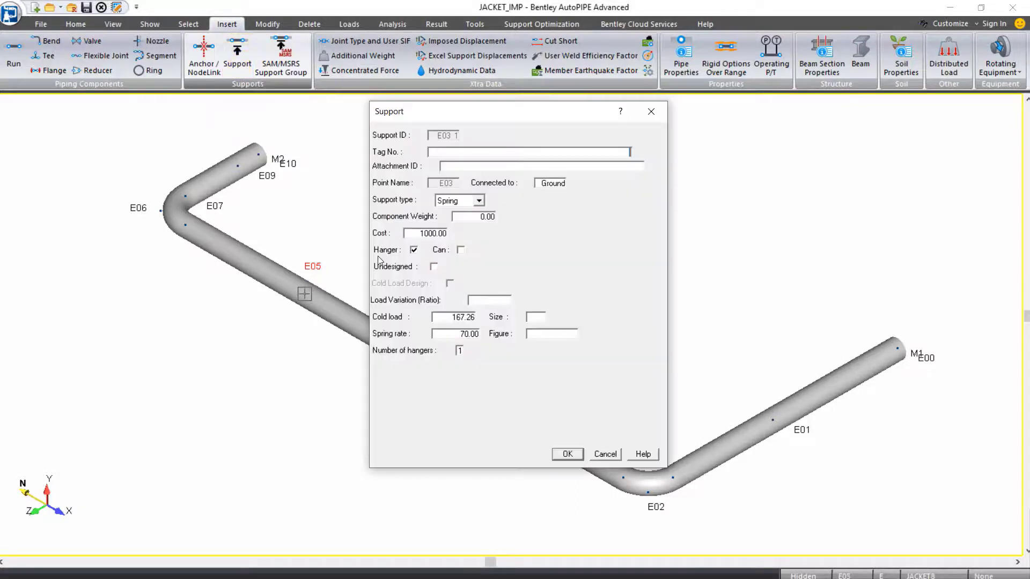
left_click(479, 201)
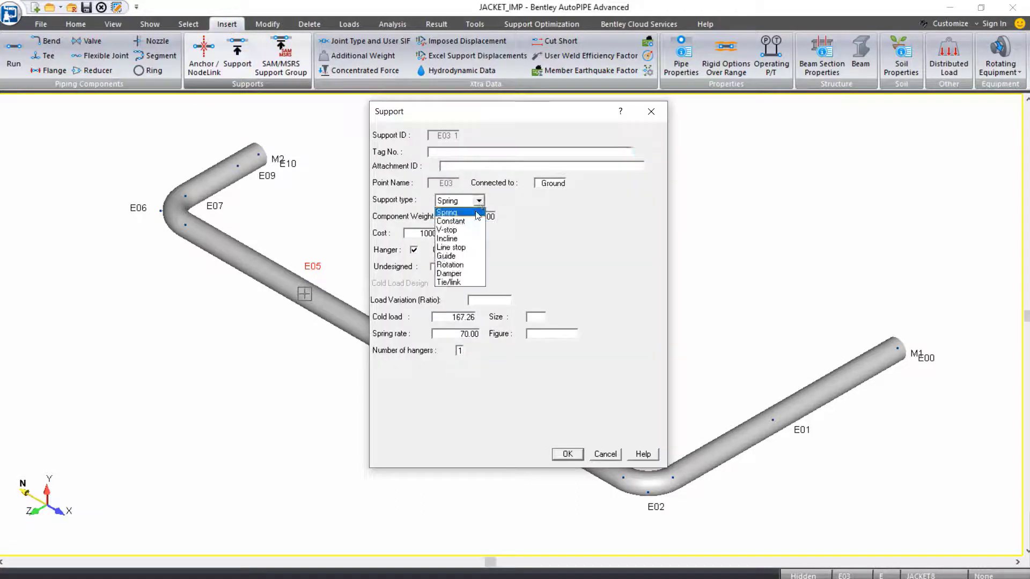
left_click(456, 239)
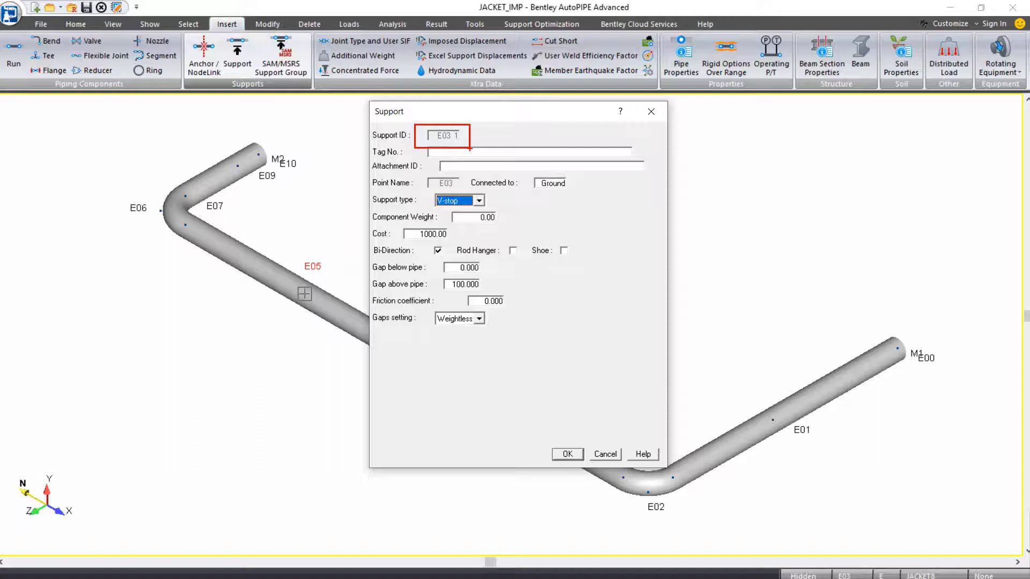
left_click(569, 454)
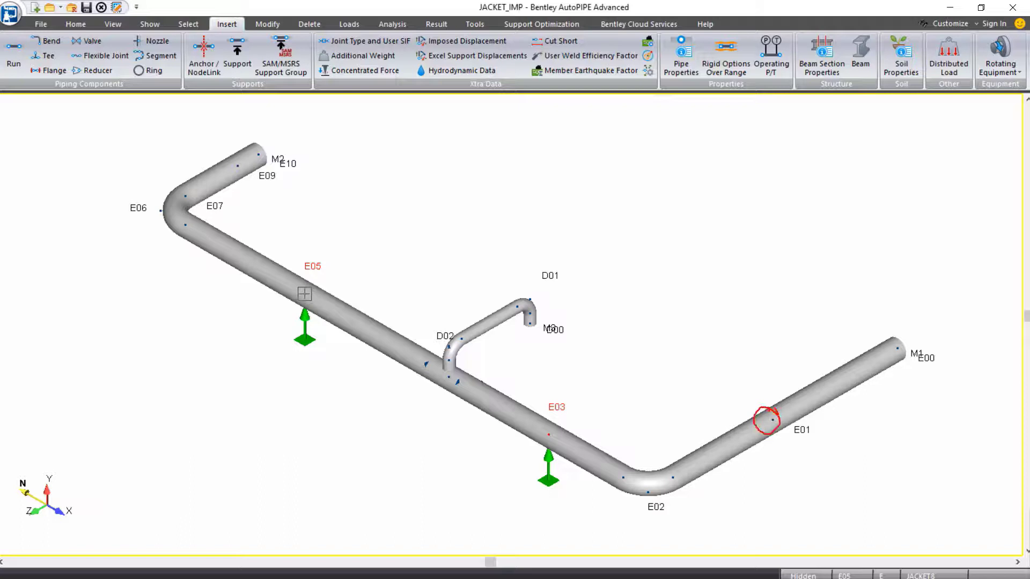
mouse_move(552, 426)
left_mouse_down()
mouse_move(536, 459)
mouse_move(553, 432)
left_mouse_up()
left_click_drag(306, 293, 282, 275)
mouse_move(240, 158)
left_mouse_down()
mouse_move(229, 172)
mouse_move(246, 163)
left_mouse_up()
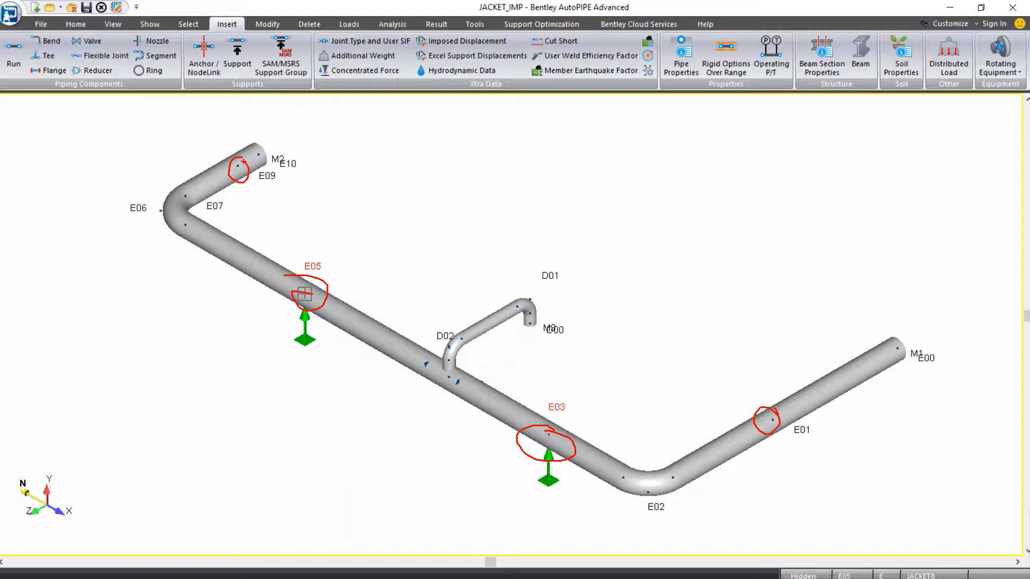
- In the segment review table, show carrier segments B and C and hide jacket segments D and E
key("Escape")
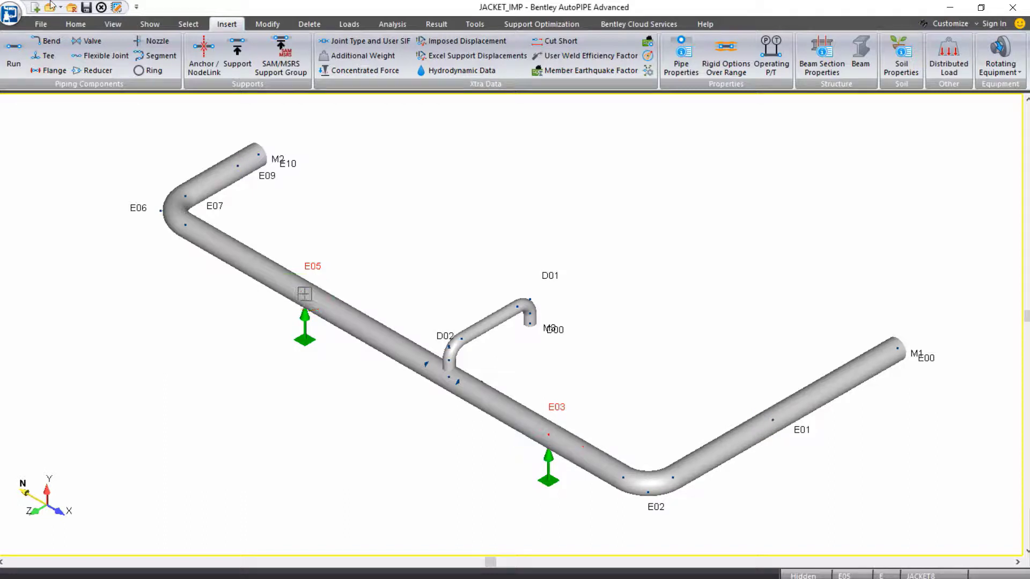
double_click(289, 309)
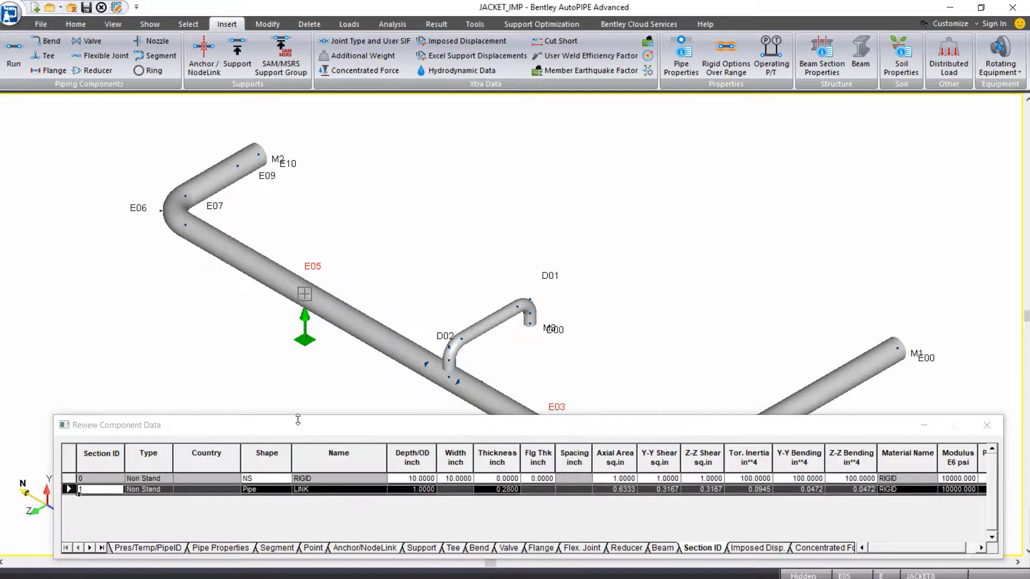
left_click(288, 550)
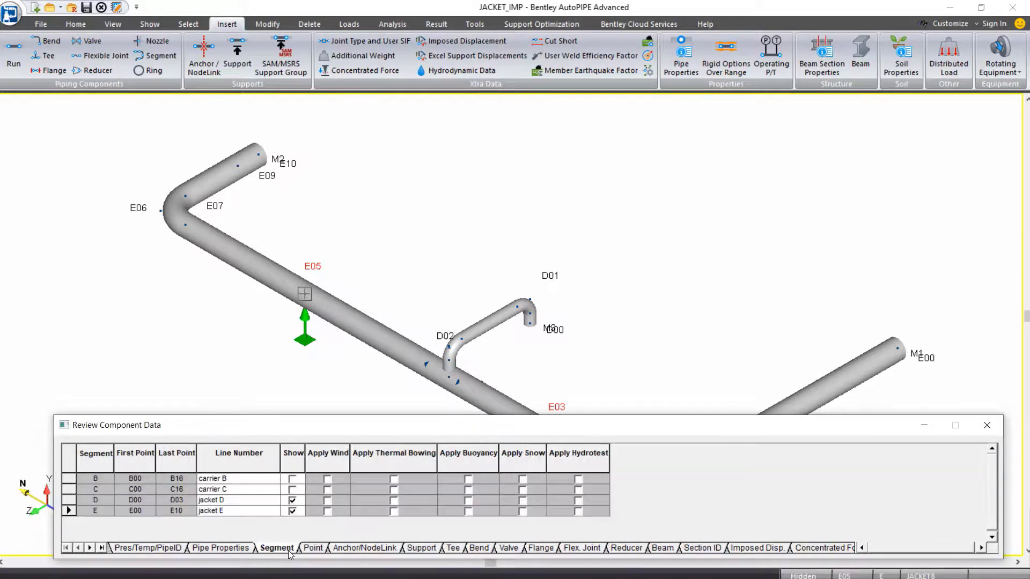
left_click(292, 480)
left_click(293, 489)
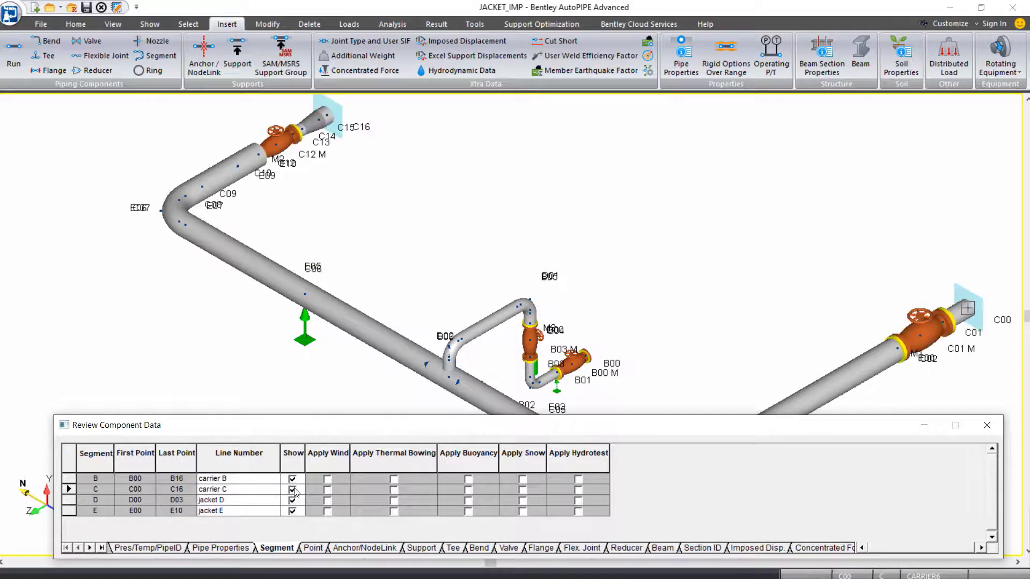
left_click(292, 500)
left_click(292, 511)
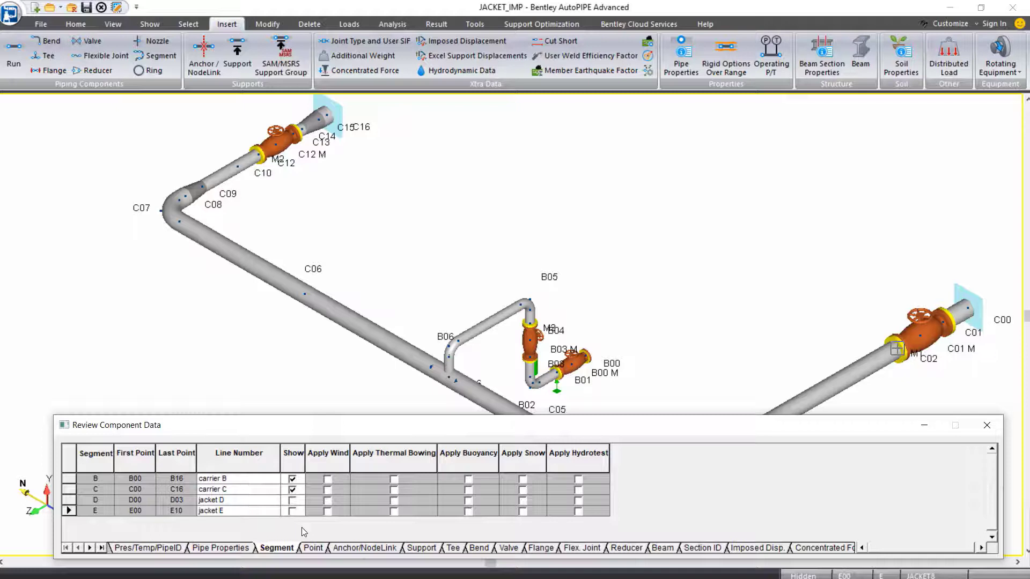
left_click(994, 432)
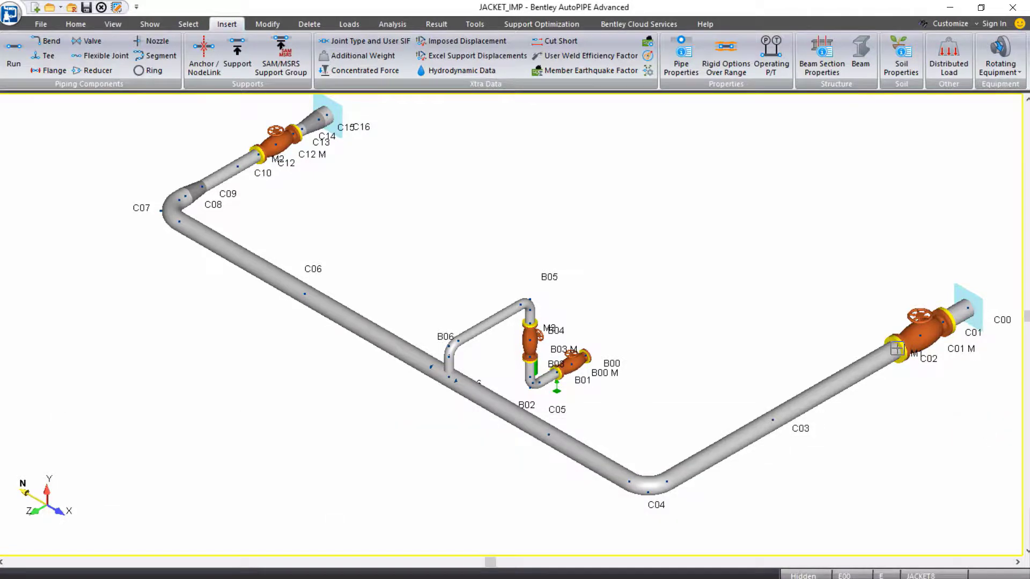
- Insert a support at carrier point C03 and make it a guide
left_click(773, 420)
left_click(237, 63)
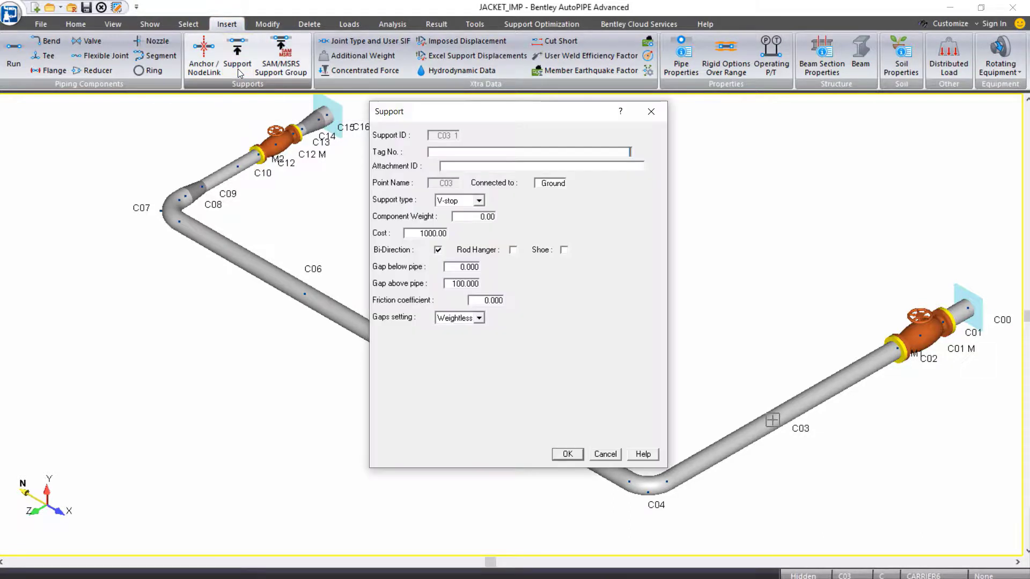
left_click(479, 200)
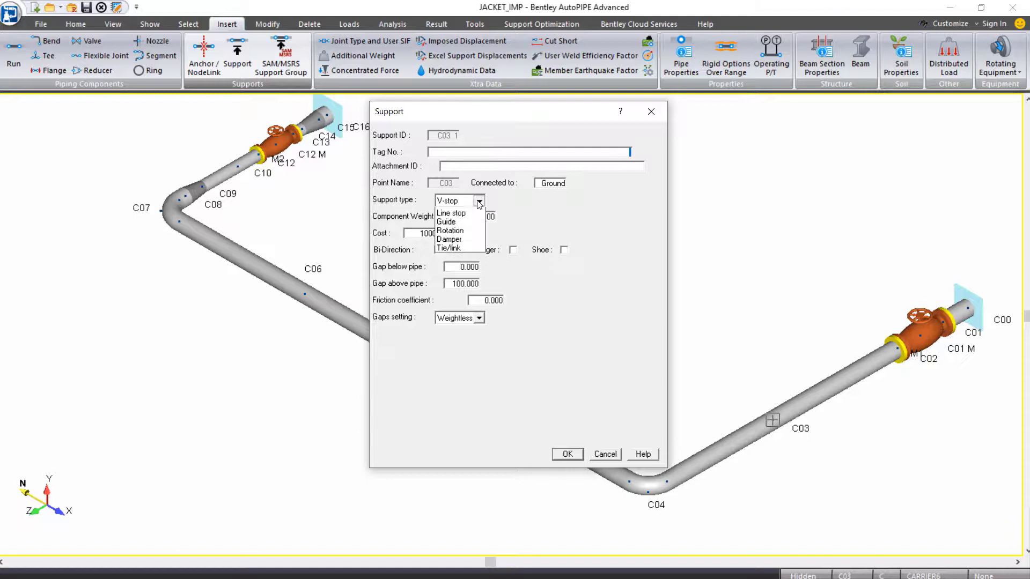
left_click(453, 255)
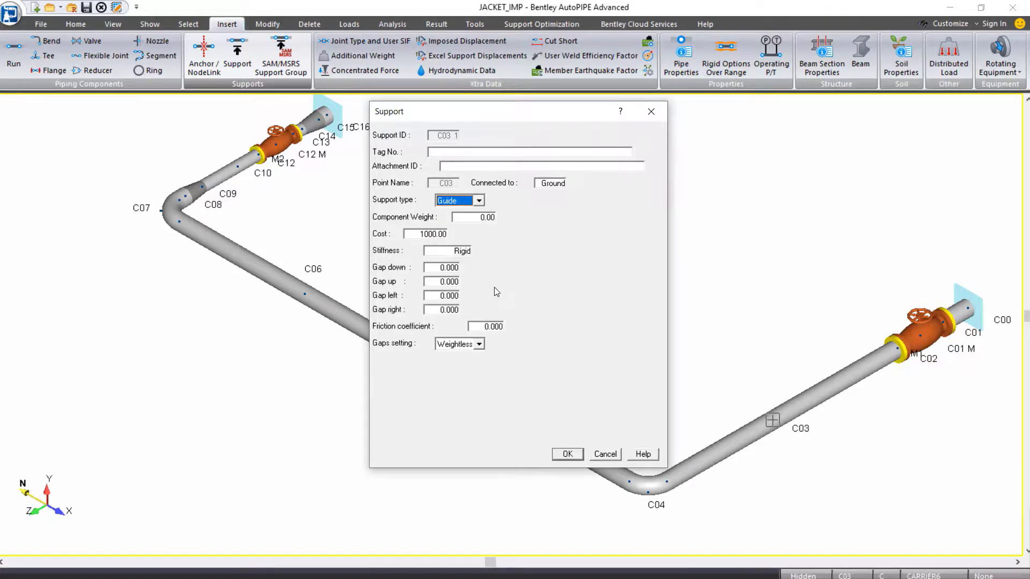
- Give the guide a 0.2 gap up, 0.1 left and right gaps, and friction 0.3
key("Tab")
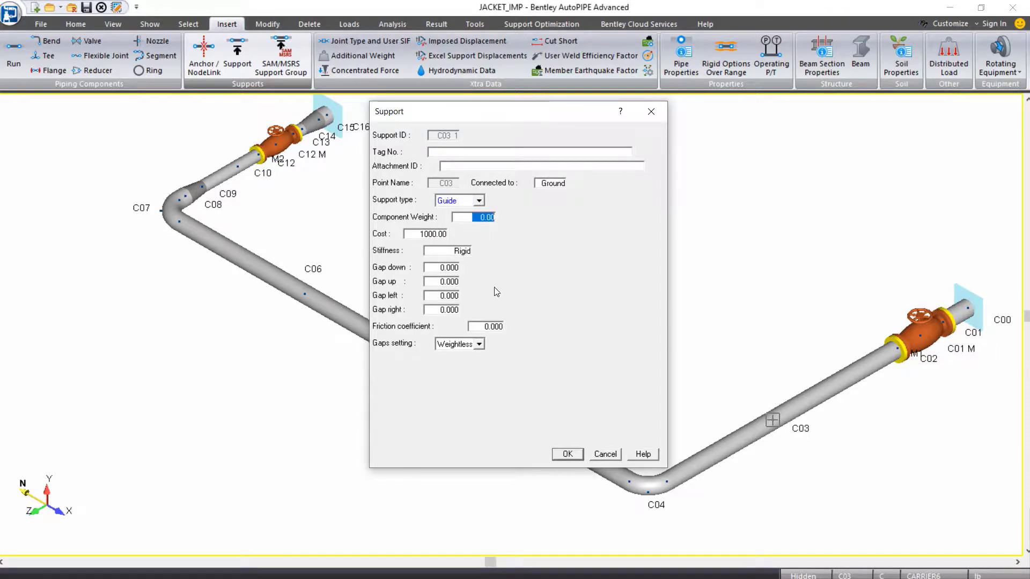
key("Tab")
key("Tab")
key("Tab")
key("Tab")
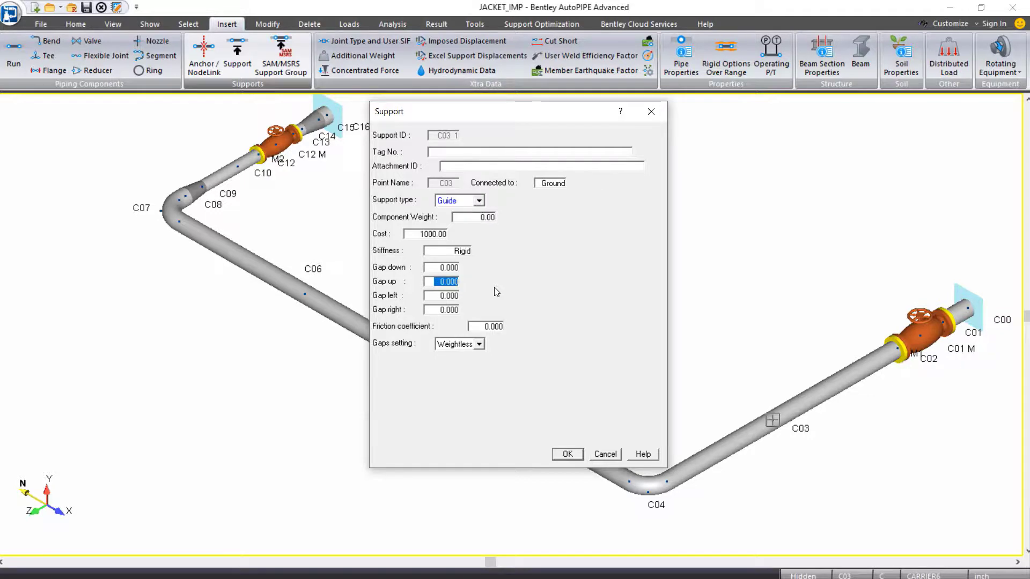
type("0.2")
key("Tab")
type("0.1")
key("Tab")
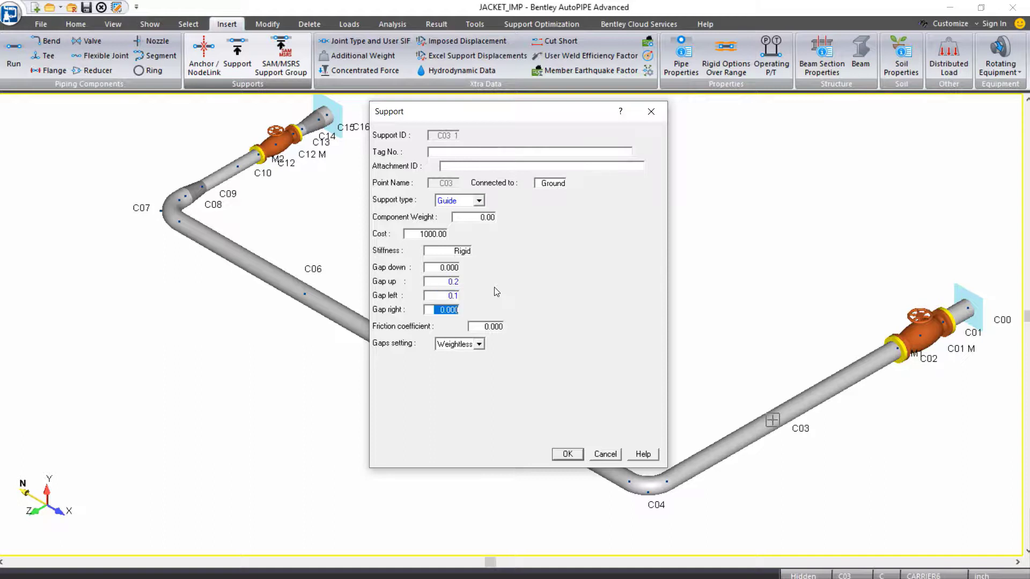
type("0.1")
key("Tab")
type("0.3")
key("Tab")
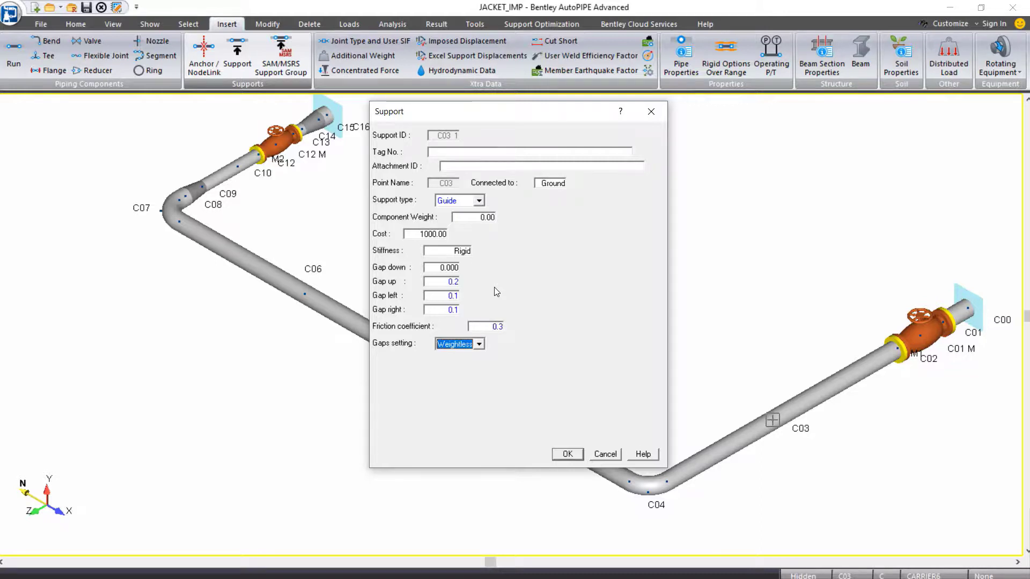
- Connect the guide to jacket point E01 instead of Ground and confirm it
double_click(562, 183)
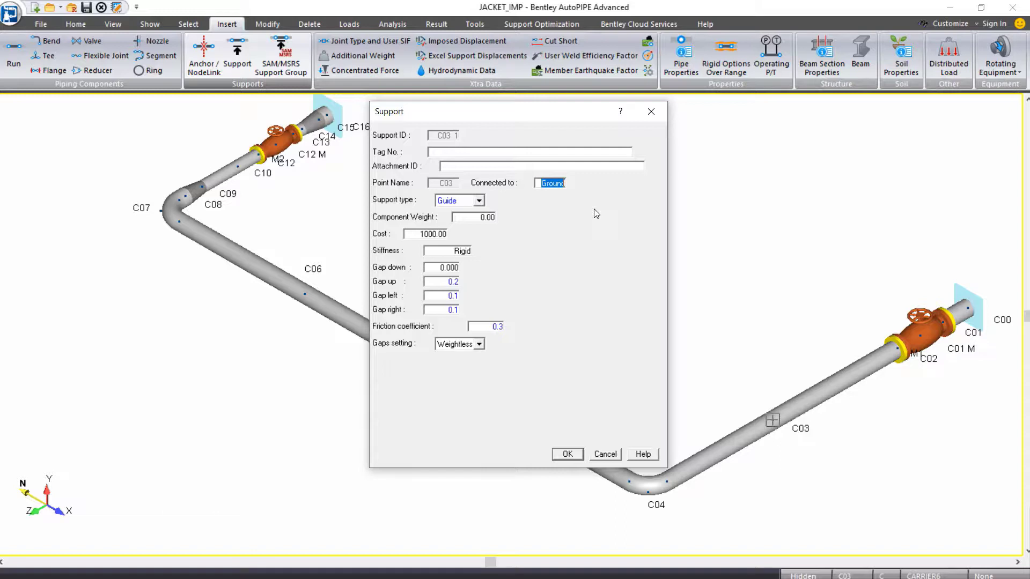
type("E01")
key("Tab")
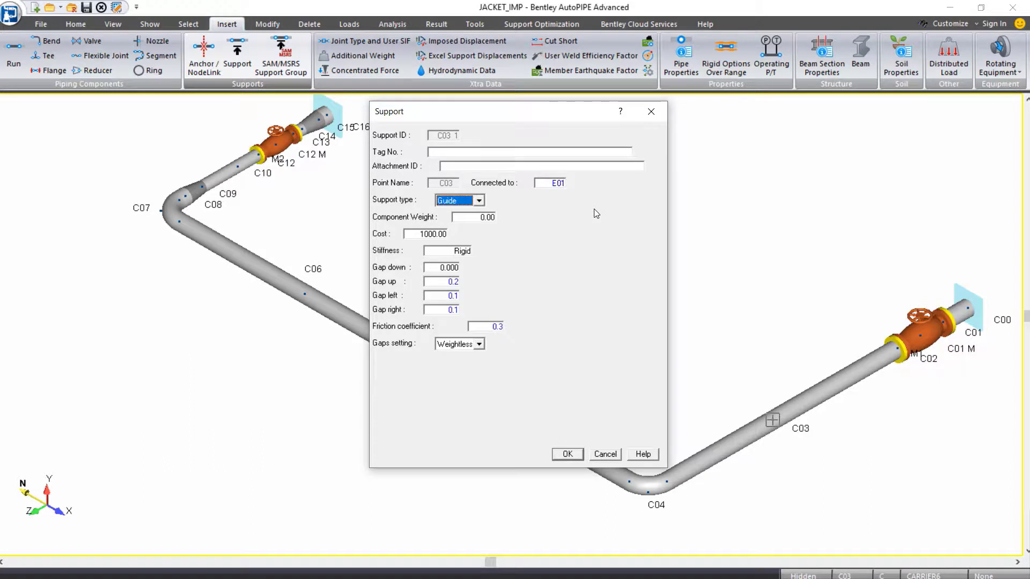
left_click(568, 454)
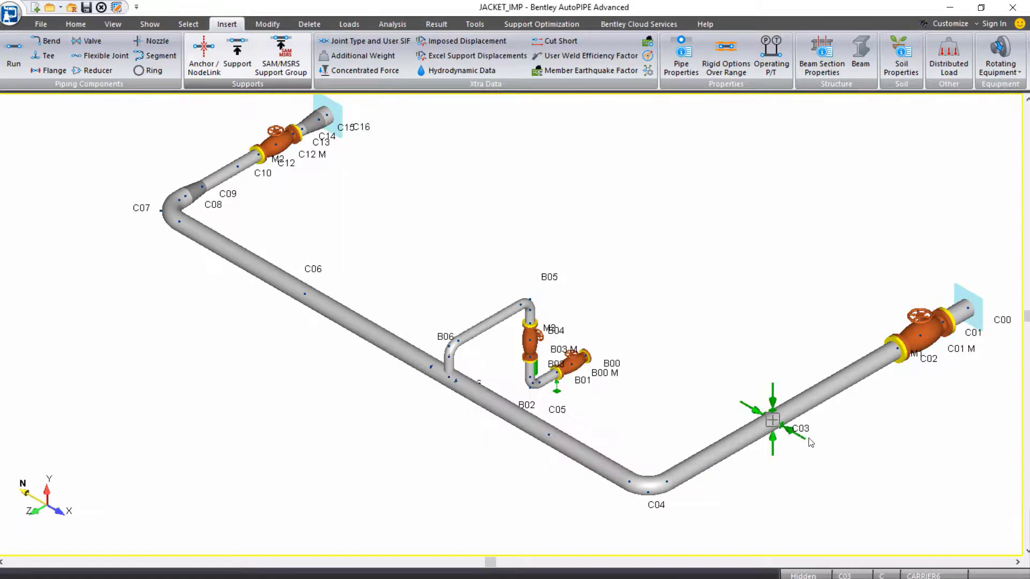
scroll(810, 442, "up", 4)
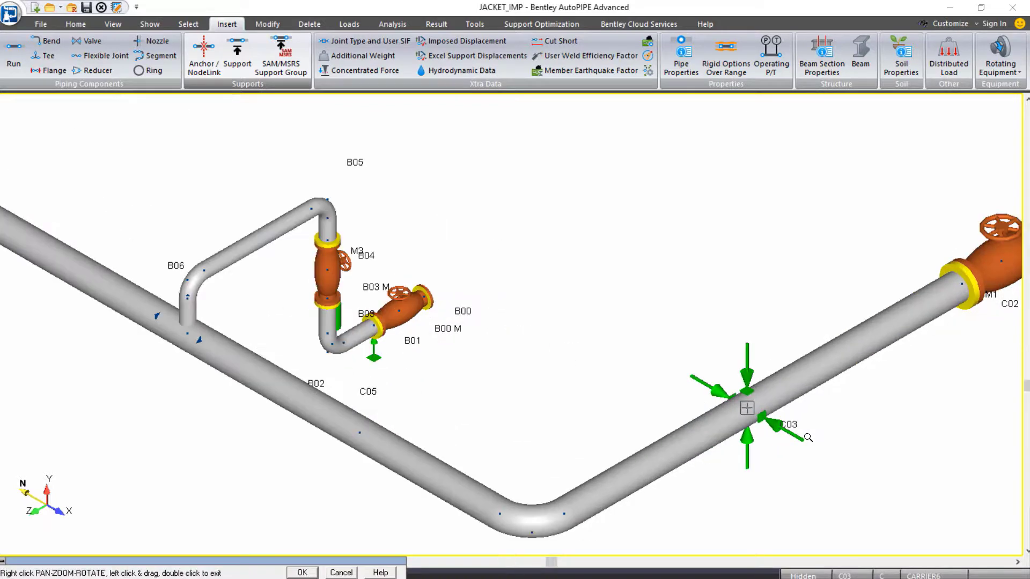
key("ctrl+2")
mouse_move(760, 403)
left_mouse_down()
mouse_move(773, 425)
mouse_move(740, 379)
mouse_move(758, 389)
mouse_move(741, 380)
mouse_move(731, 409)
mouse_move(735, 385)
left_mouse_up()
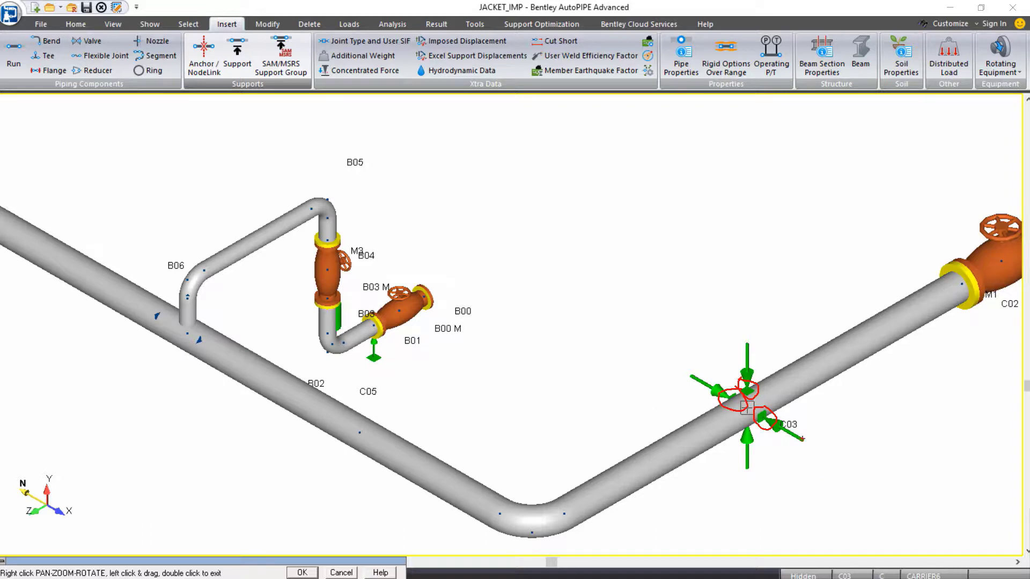
mouse_move(796, 424)
left_mouse_down()
mouse_move(808, 450)
mouse_move(792, 446)
left_mouse_up()
key("Escape")
scroll(792, 446, "down", 3)
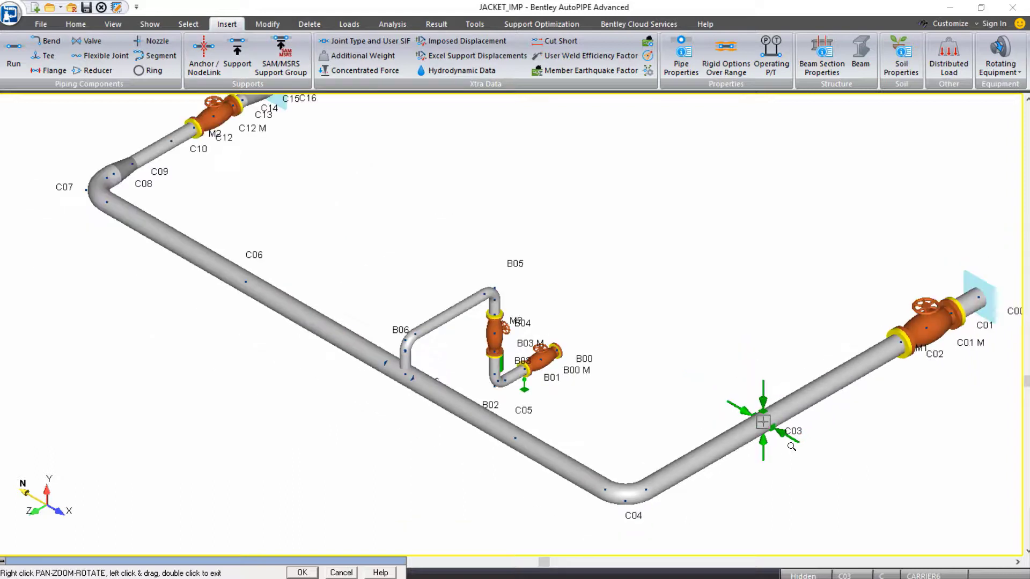
double_click(529, 456)
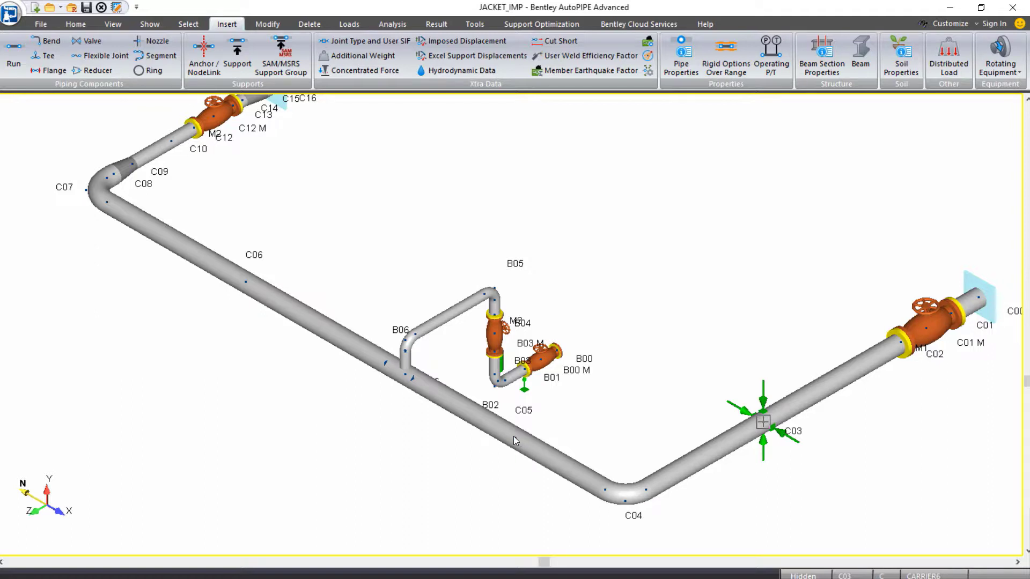
- Place a guide support at C05 with the same gaps, connected to jacket point E03
left_click(514, 438)
left_click(237, 56)
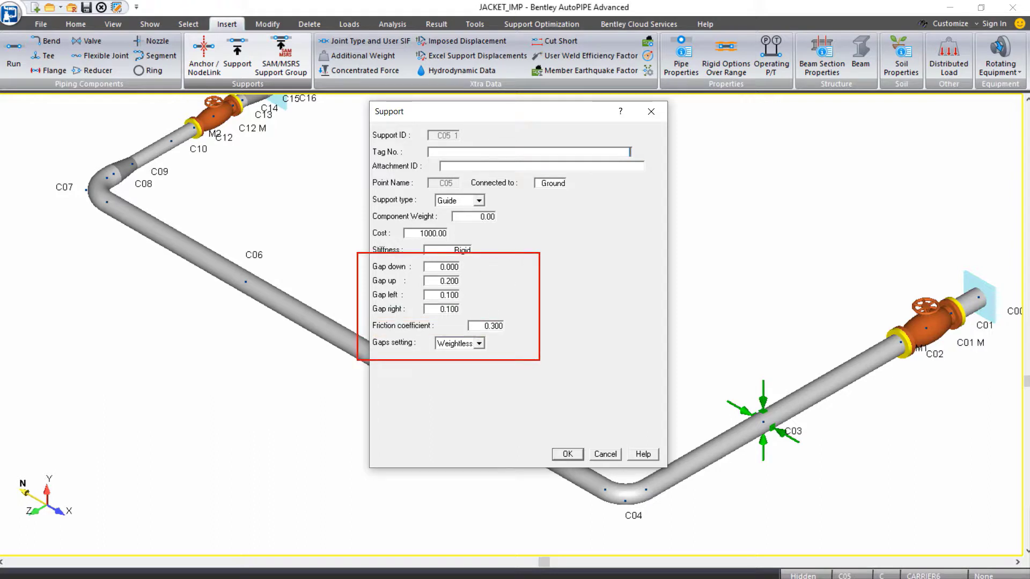
double_click(554, 184)
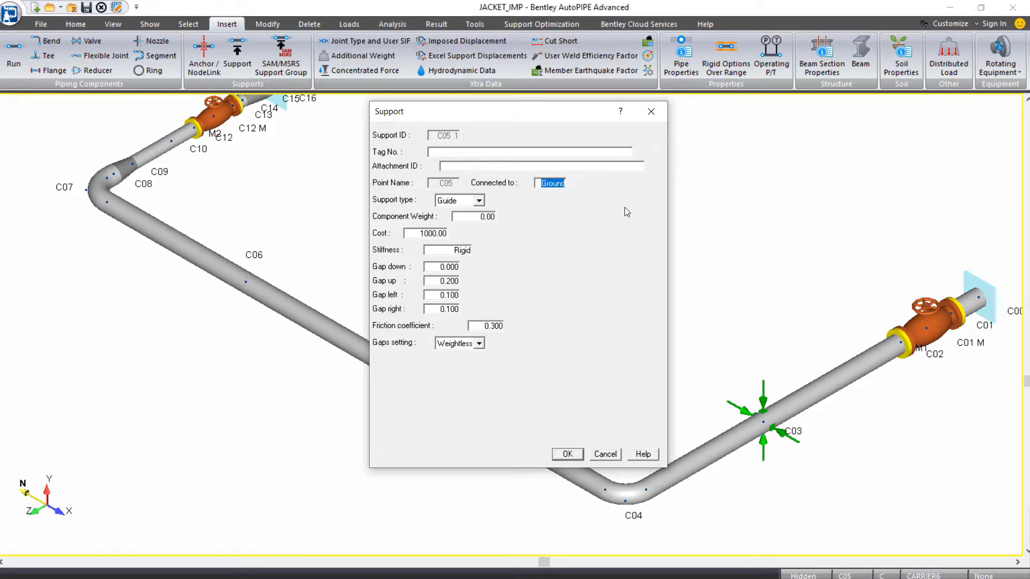
type("E03")
left_click(577, 454)
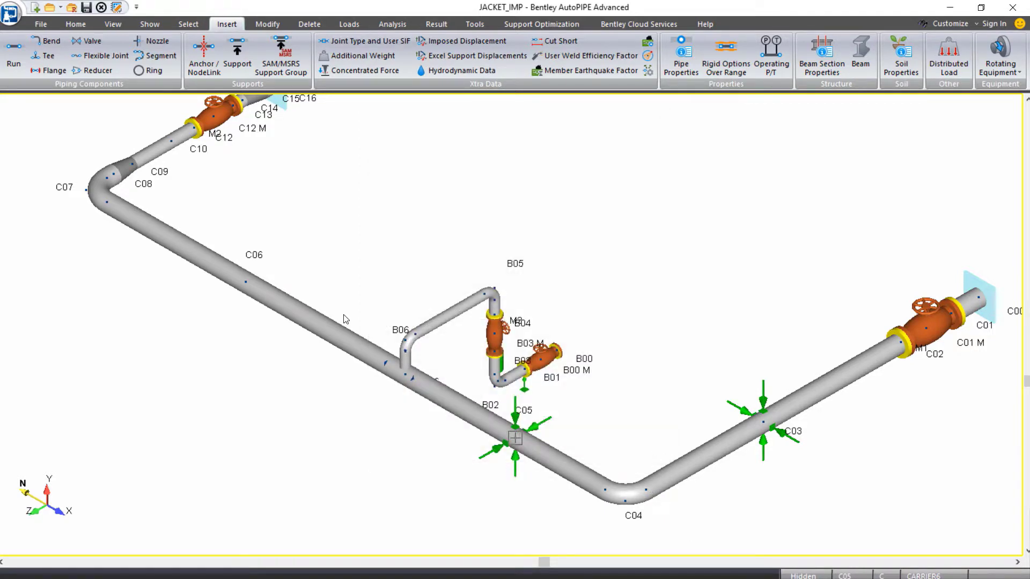
- Place a guide support at carrier point C06 connected to jacket point E05
left_click(245, 282)
left_click(230, 72)
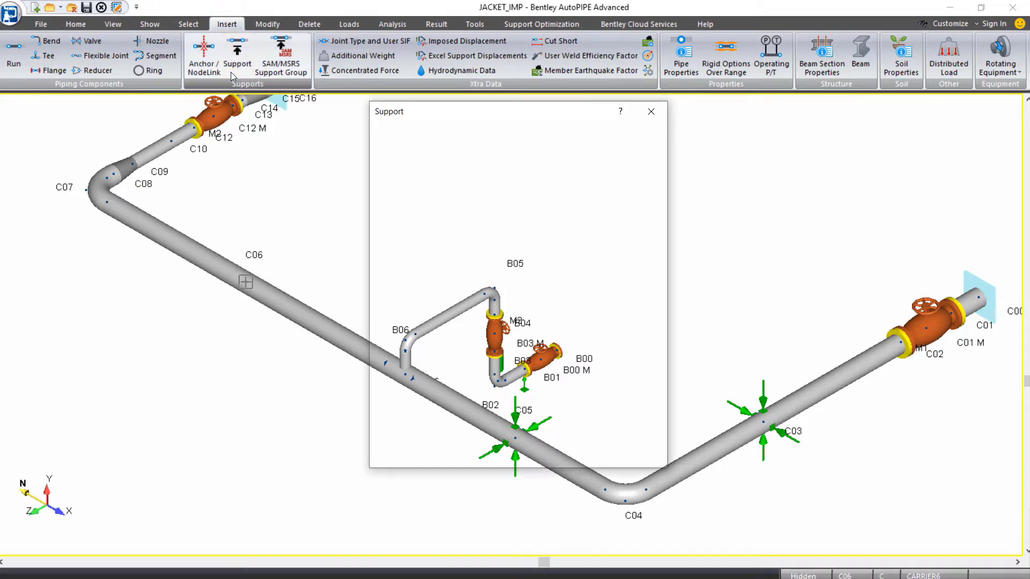
double_click(546, 183)
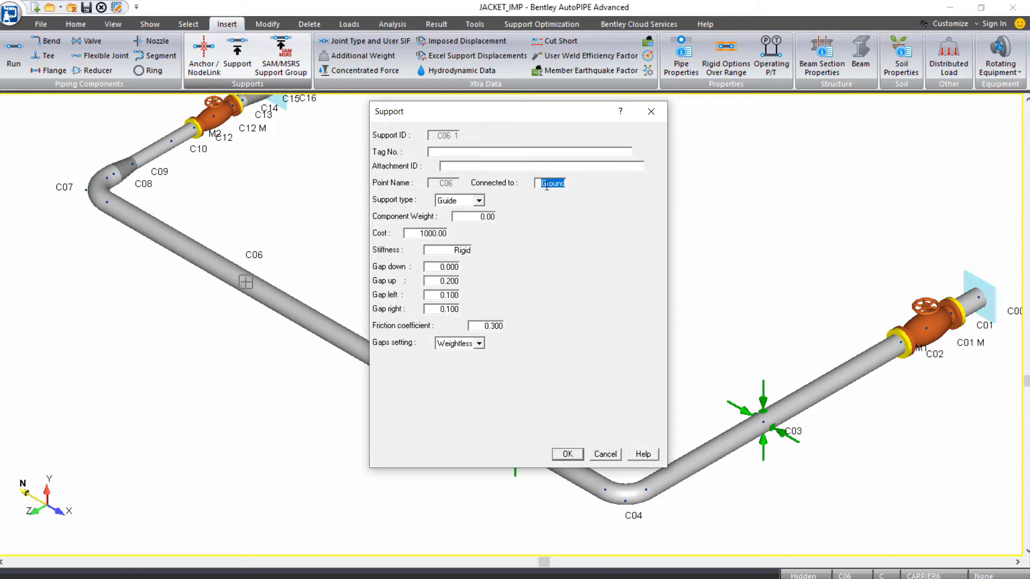
type("E05")
left_click(567, 454)
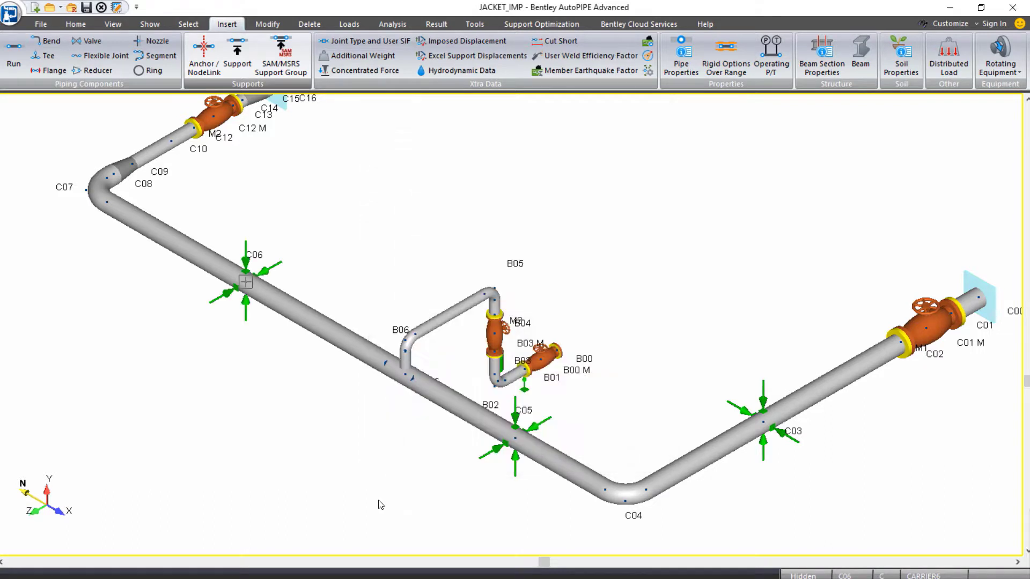
- Place a guide support at carrier point C10 connected to jacket point E09
left_click(172, 143)
left_click(237, 53)
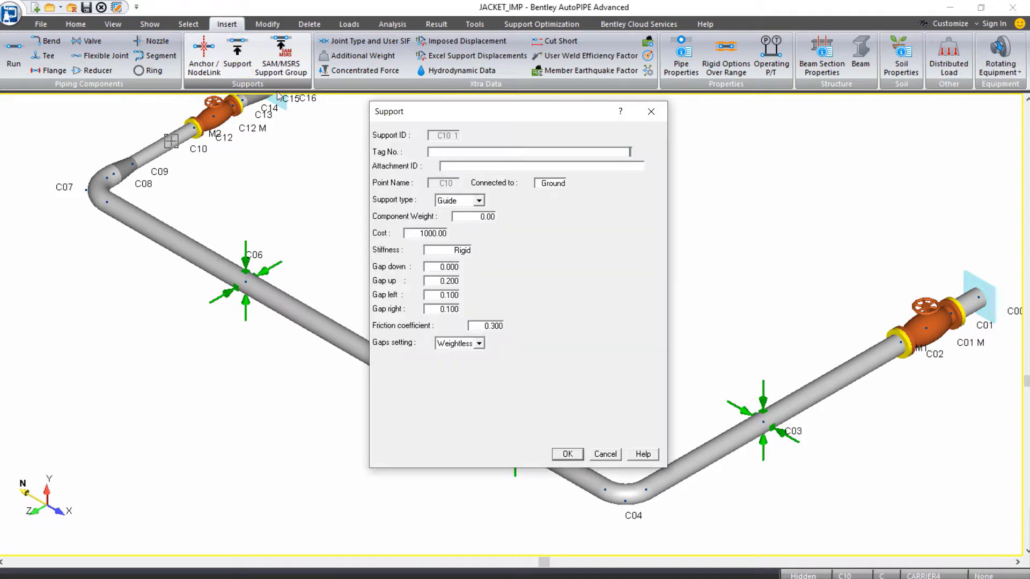
double_click(560, 184)
type("E09")
left_click(567, 455)
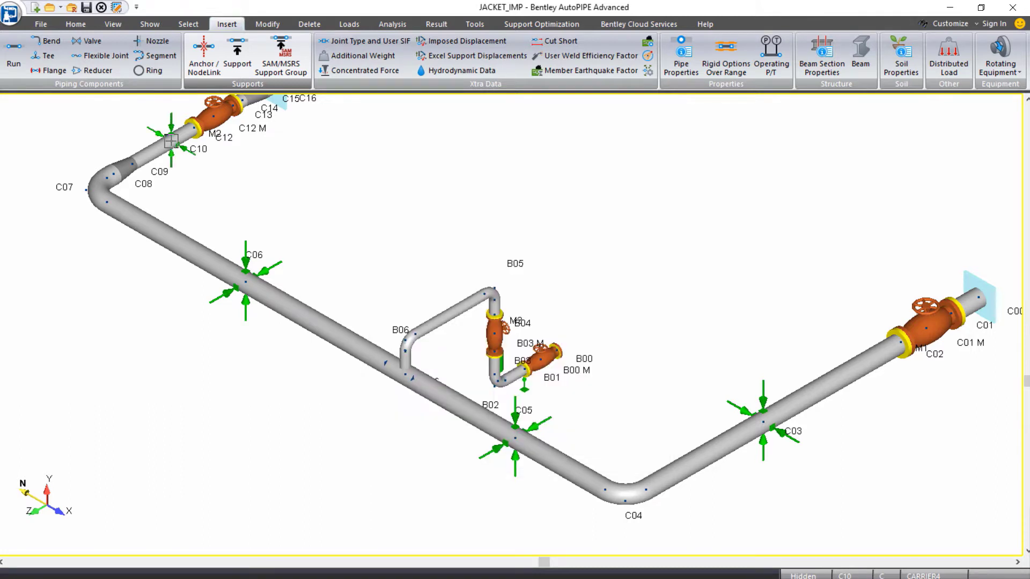